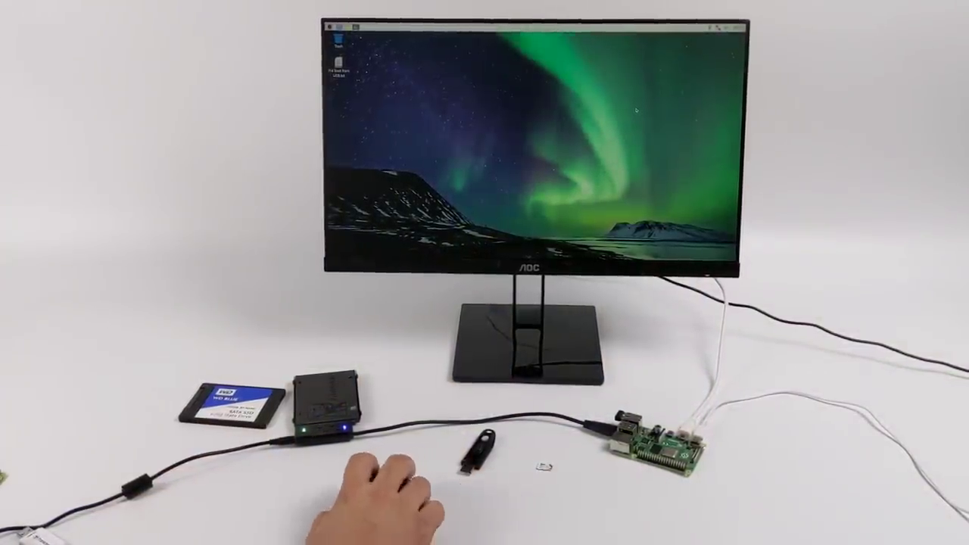
Step: Launch LibreOffice Draw from the applications menu and close it again
drag(577, 95, 409, 194)
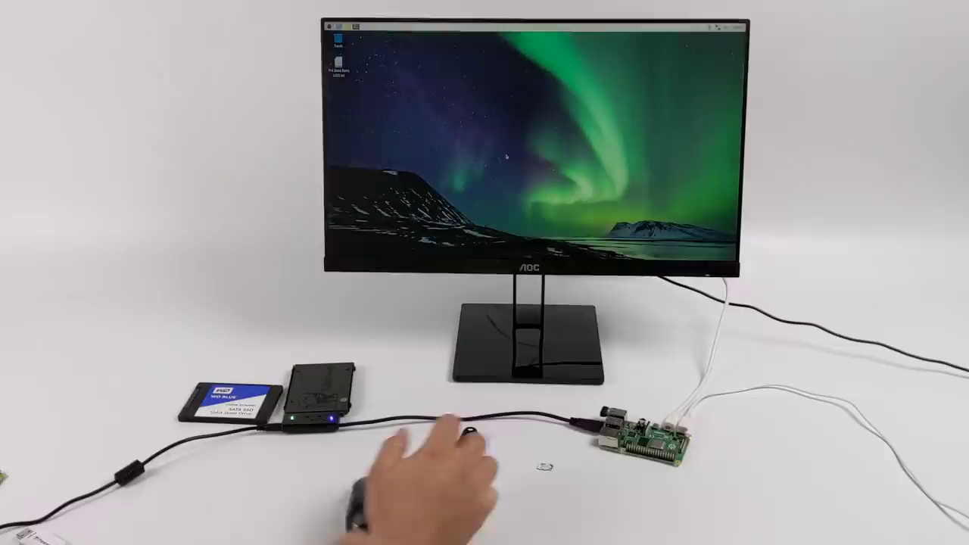
click(328, 26)
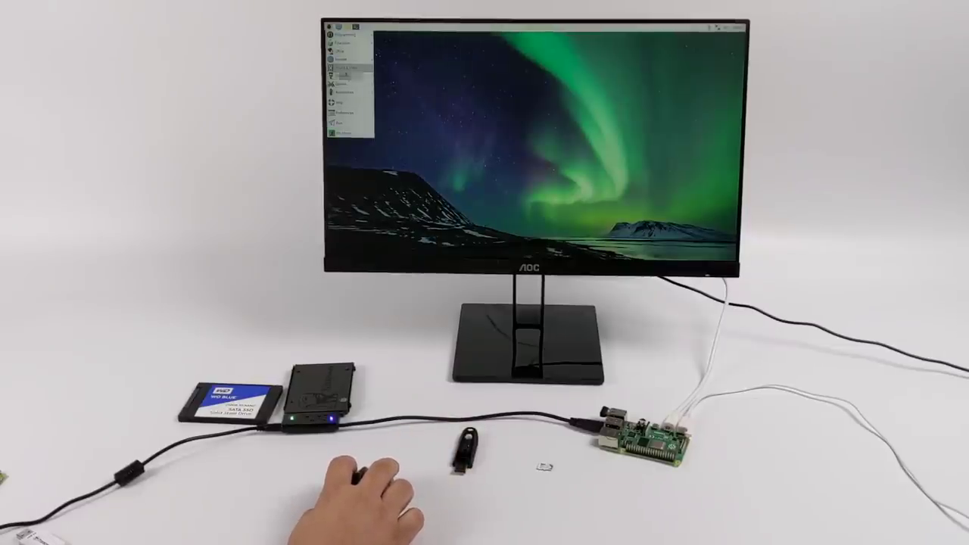
mouse_move(348, 51)
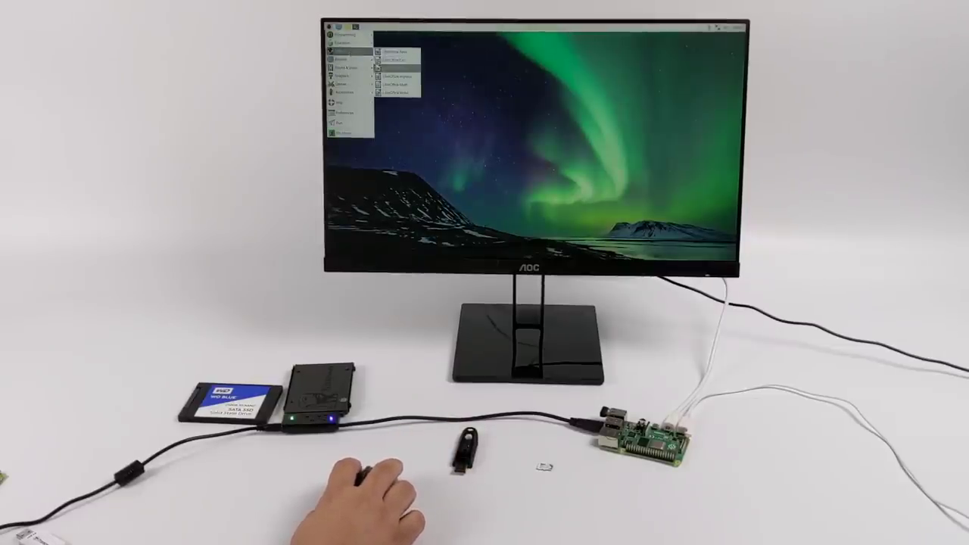
click(394, 68)
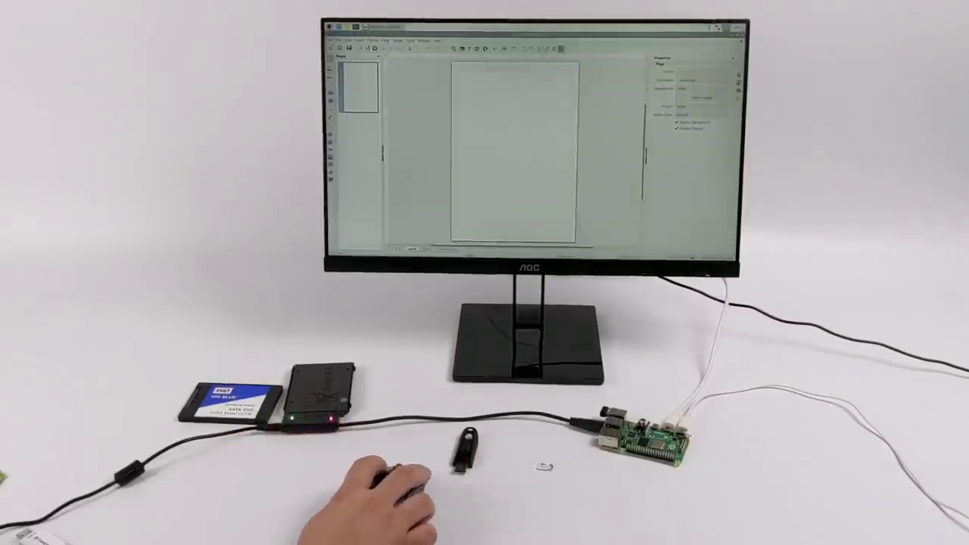
click(739, 28)
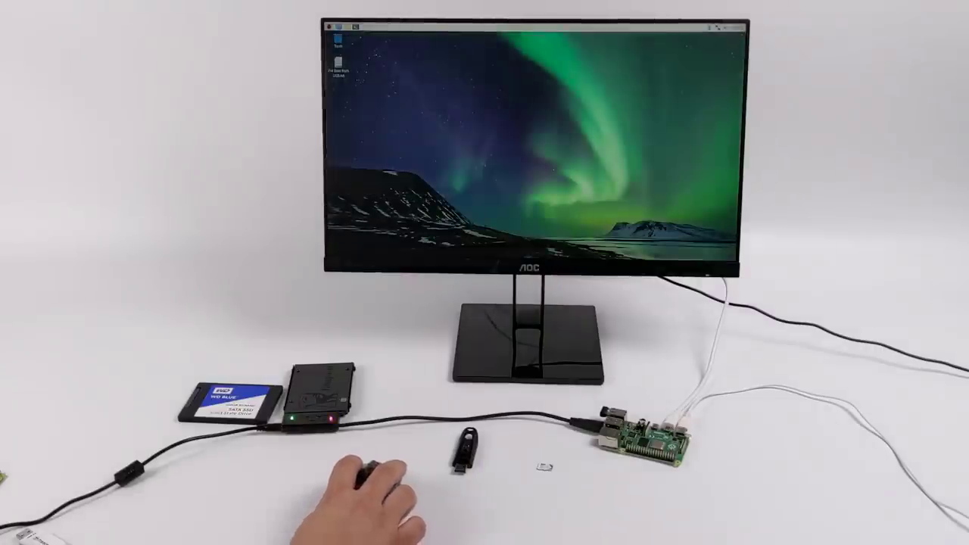
Step: Open and close LibreOffice Writer, then the file manager
click(330, 26)
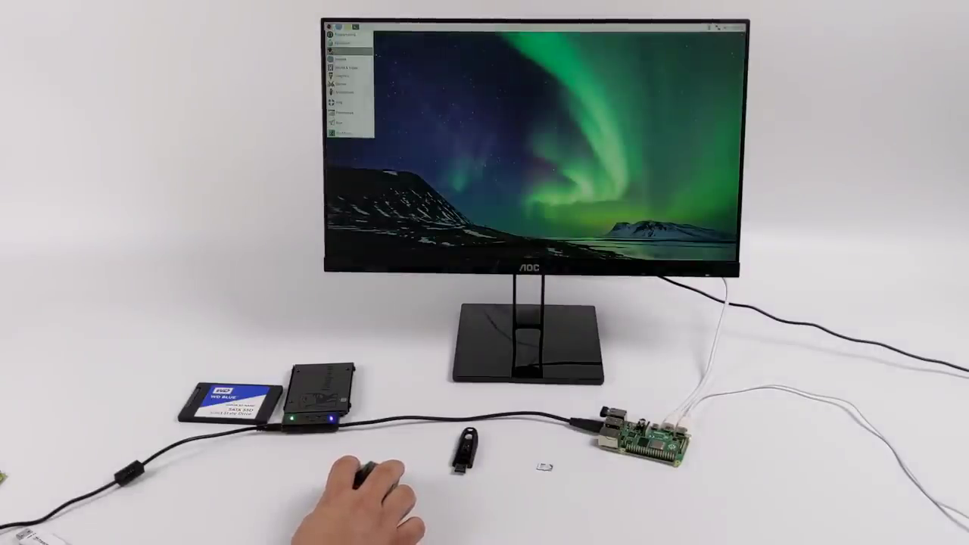
click(413, 93)
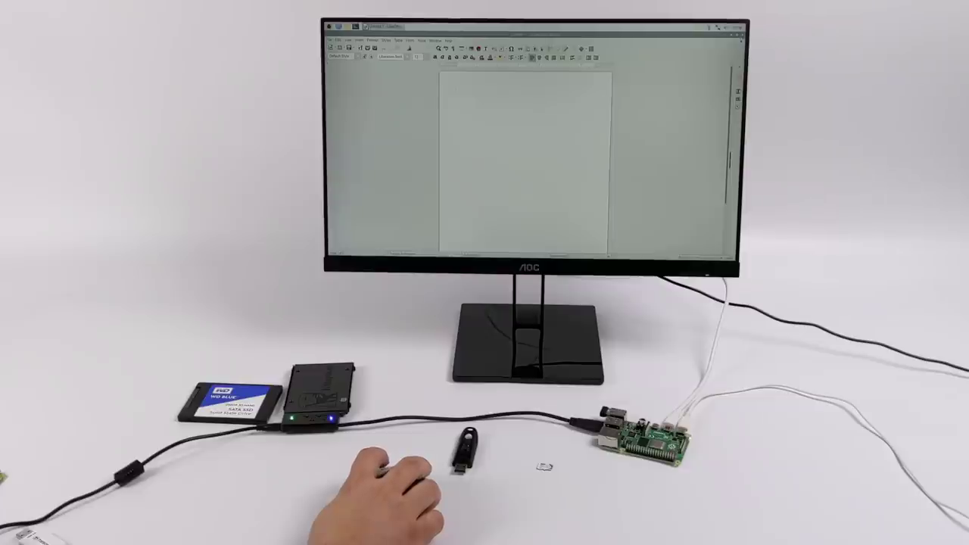
key(ctrl+q)
click(346, 26)
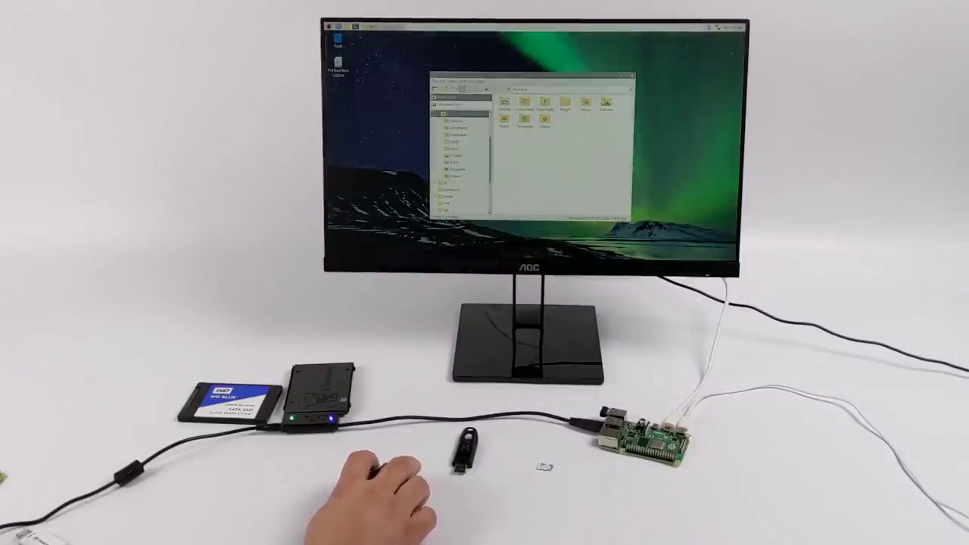
click(631, 75)
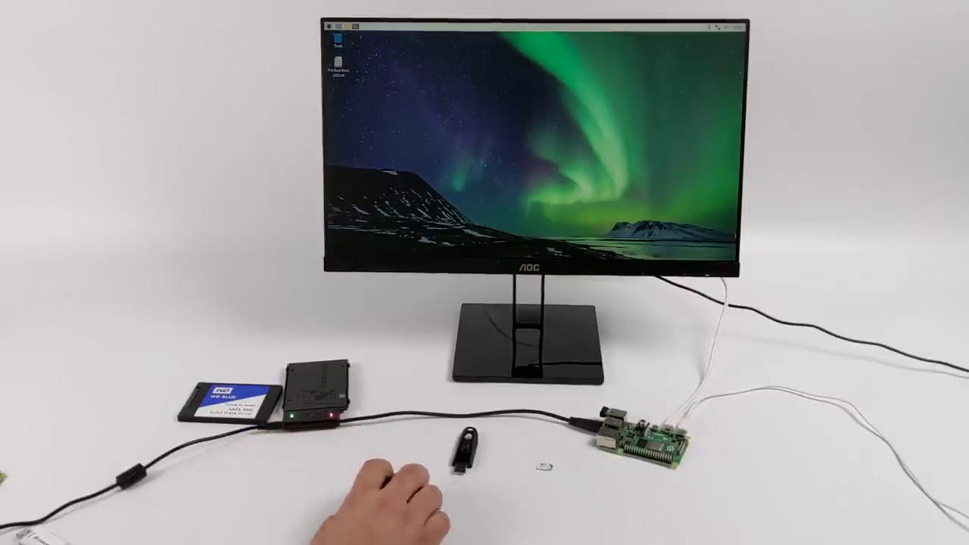
Step: Launch the Boing and Myriapod games and a terminal, then close them all
click(328, 27)
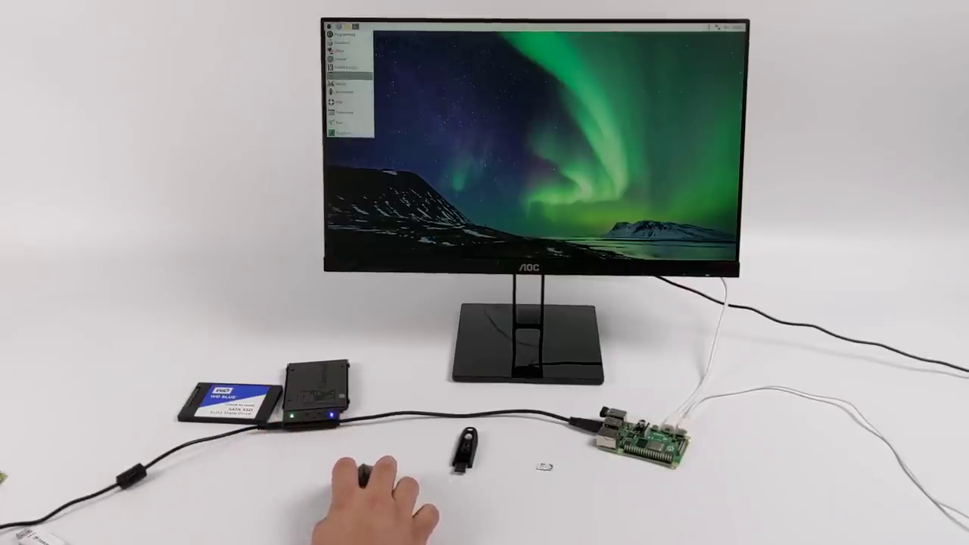
click(393, 88)
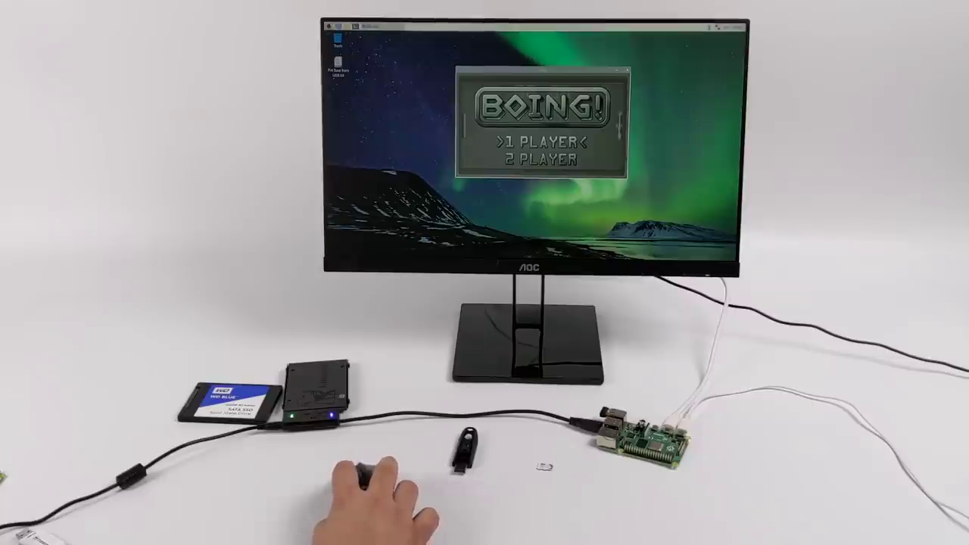
click(327, 26)
mouse_move(352, 84)
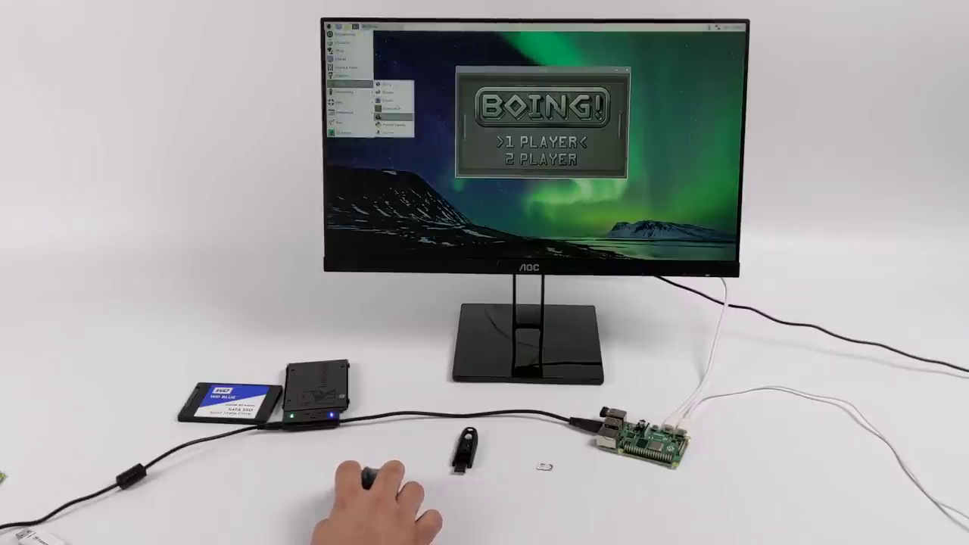
click(430, 74)
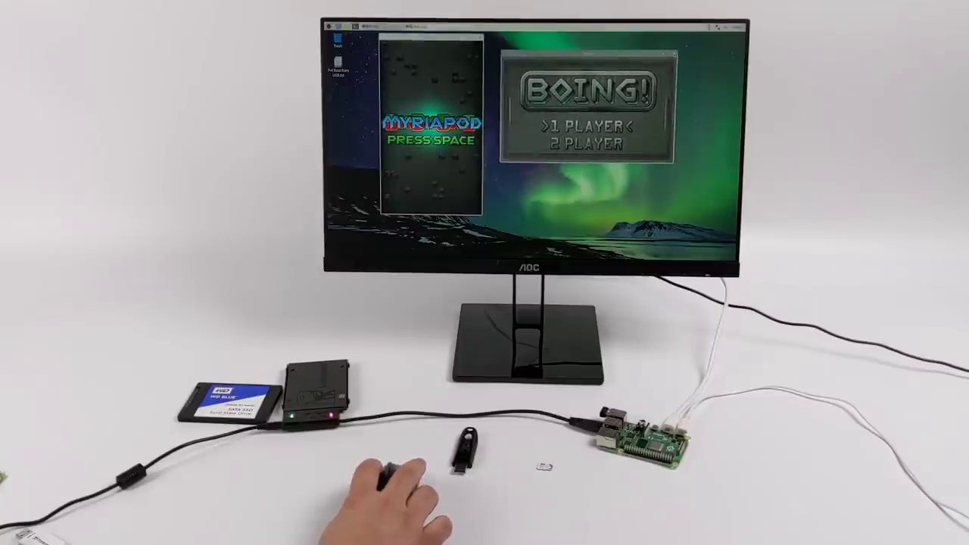
key(alt+F4)
key(alt+F4)
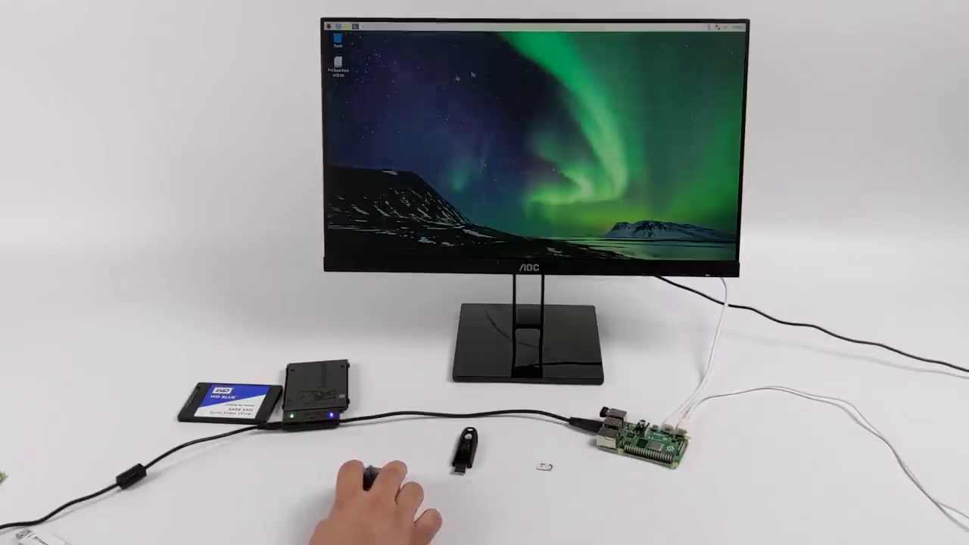
click(356, 27)
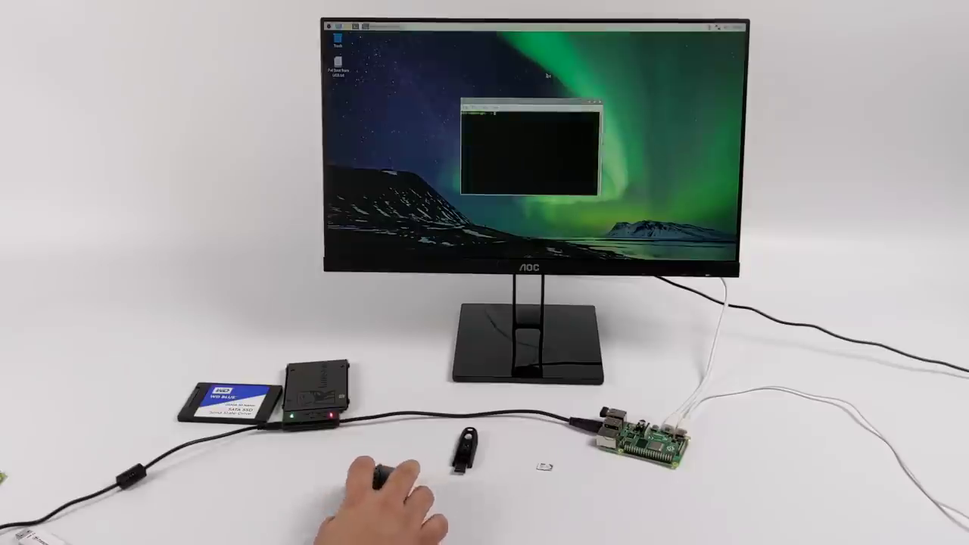
click(599, 102)
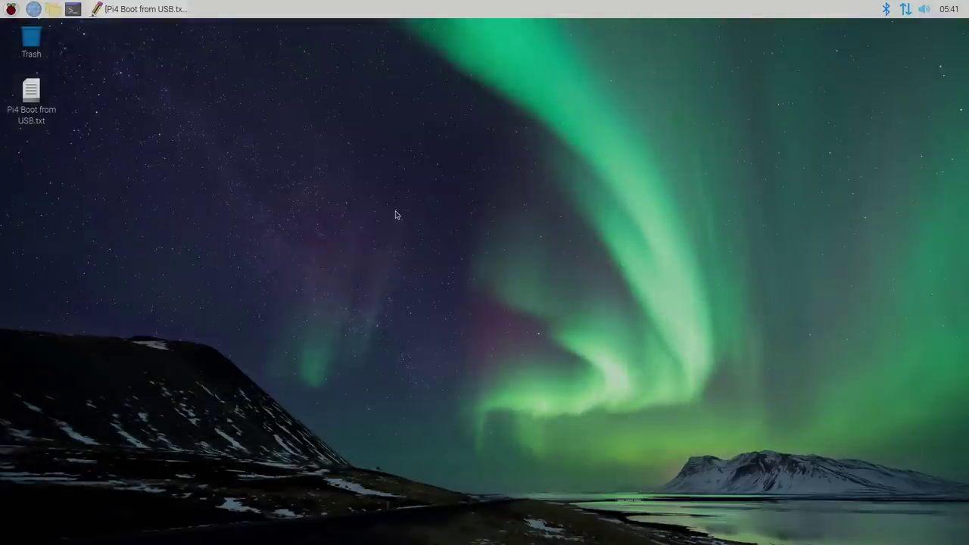
Step: Move the Pi4 Boot from USB.txt notes left, with an enlarged new terminal beside them
click(151, 13)
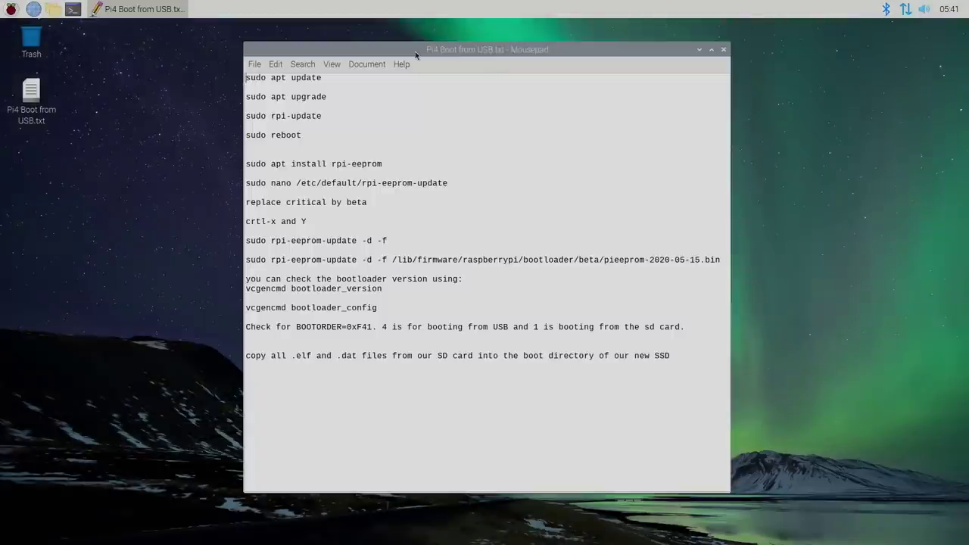
drag(415, 54, 194, 61)
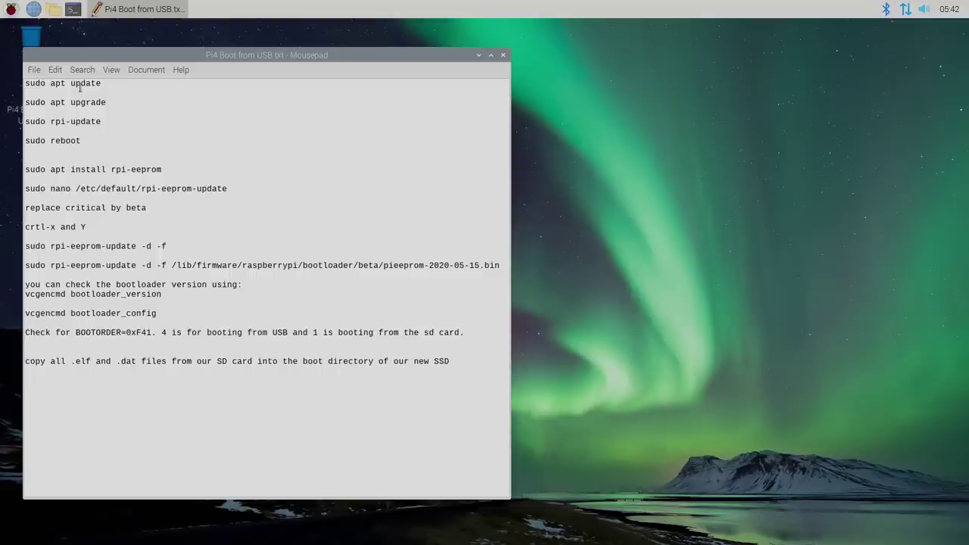
click(73, 11)
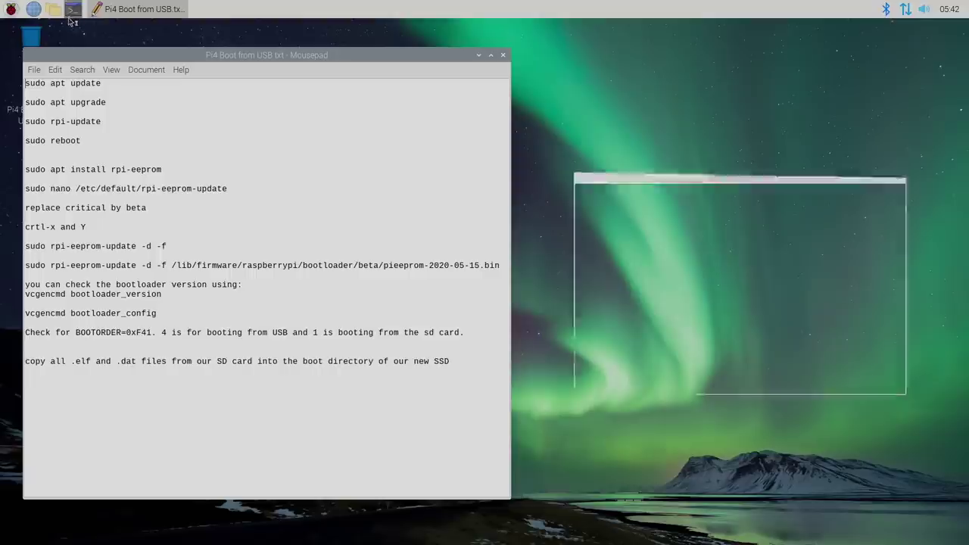
drag(657, 177, 603, 52)
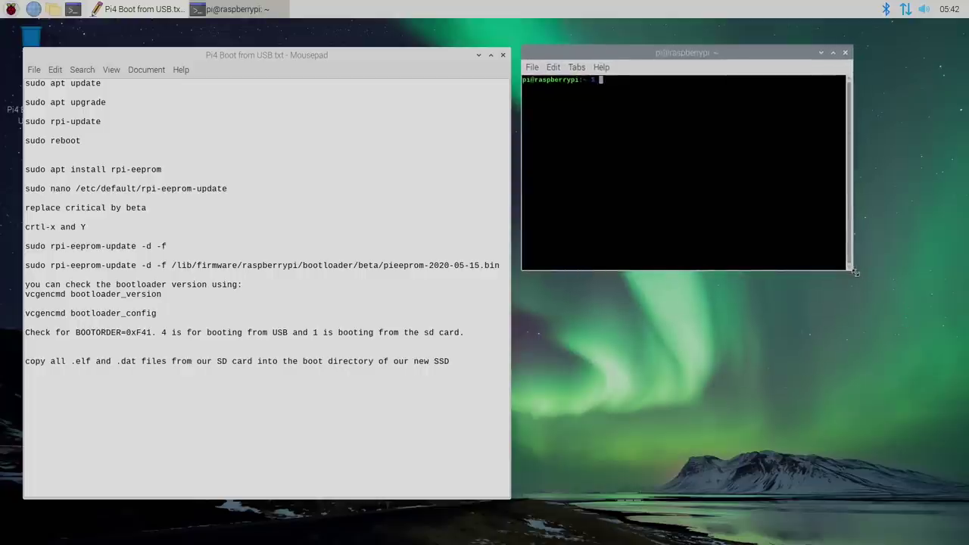
drag(855, 273, 964, 430)
right_click(662, 91)
Step: Run sudo apt update, then start sudo apt upgrade
click(710, 151)
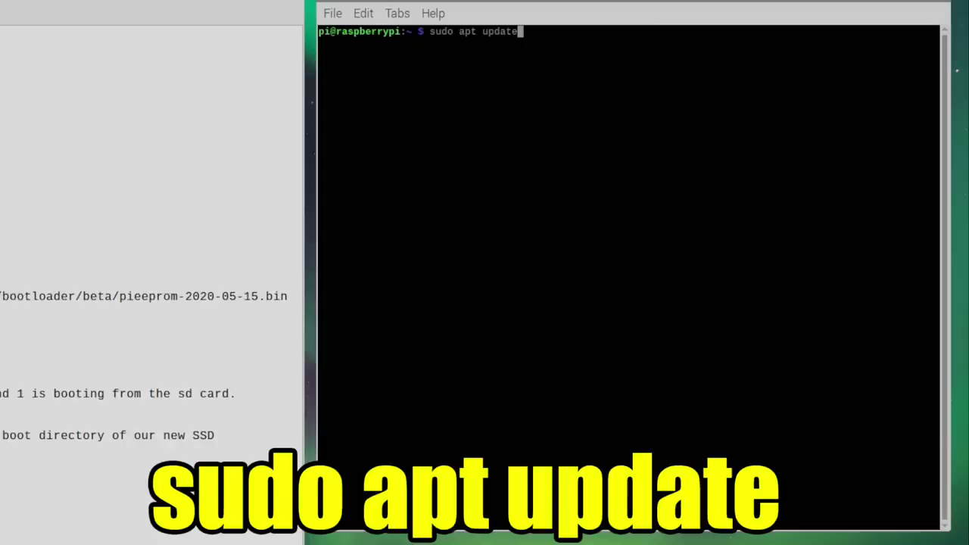
key(Return)
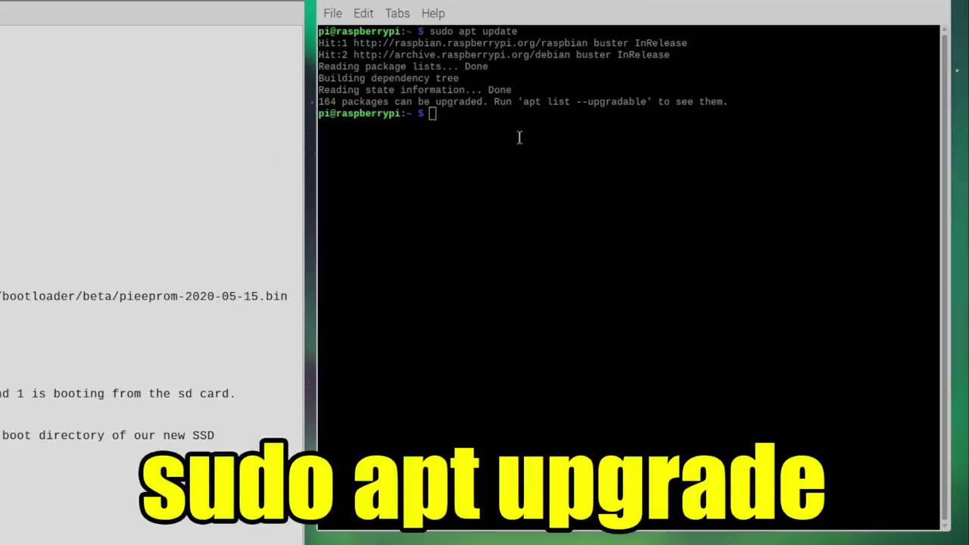
right_click(497, 126)
click(577, 199)
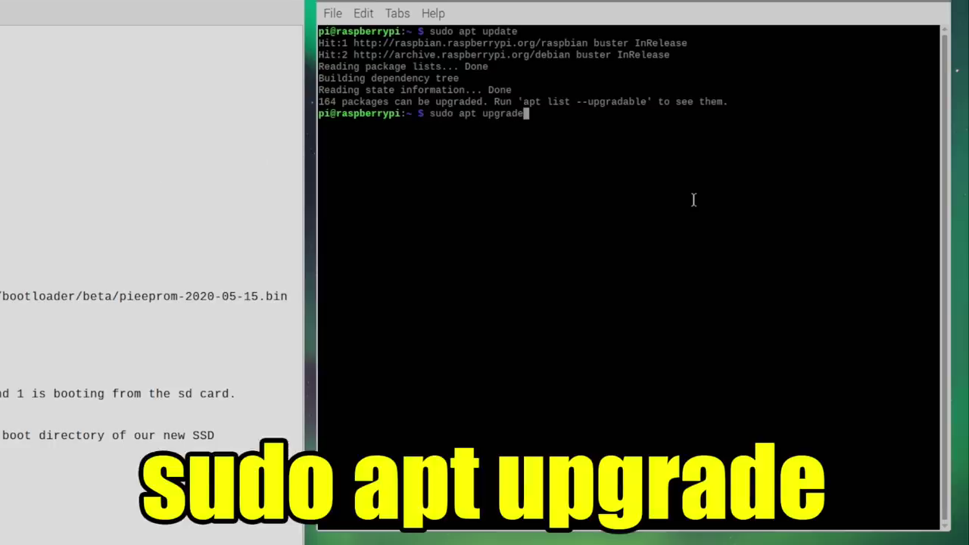
key(Return)
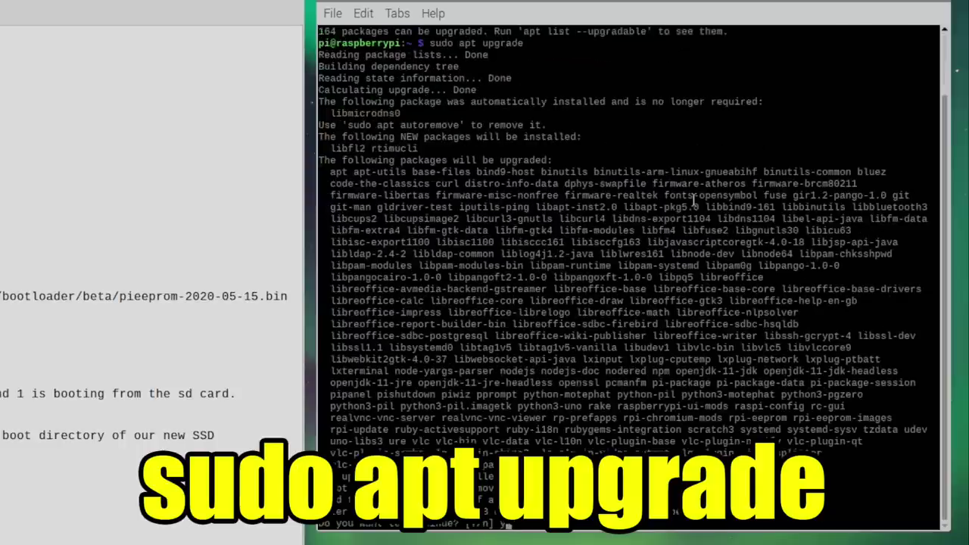
Step: Confirm the upgrade with y and paste sudo rpi-update at the prompt
text(y)
key(Return)
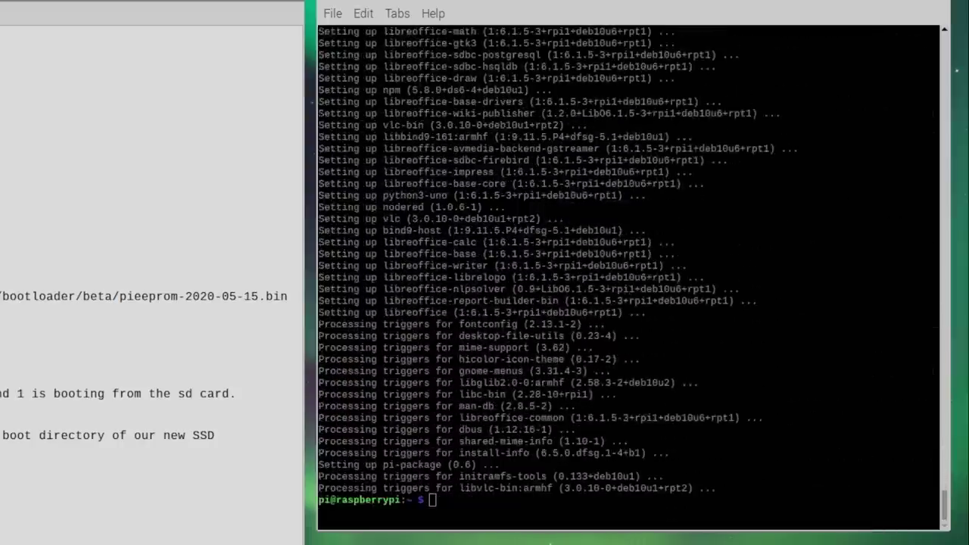
right_click(456, 497)
click(478, 311)
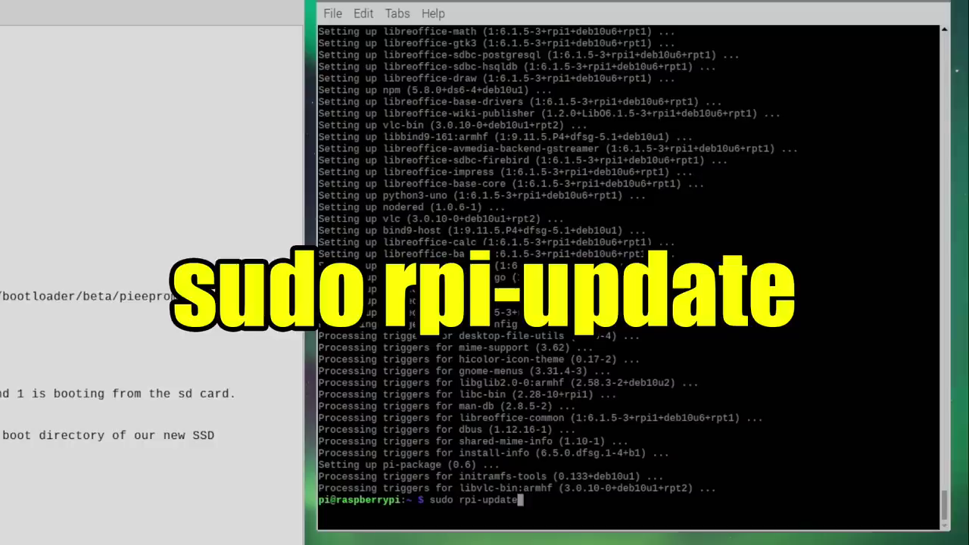
Step: Run sudo rpi-update, answer y, then enter sudo reboot to load the 5.4.42 kernel
key(Return)
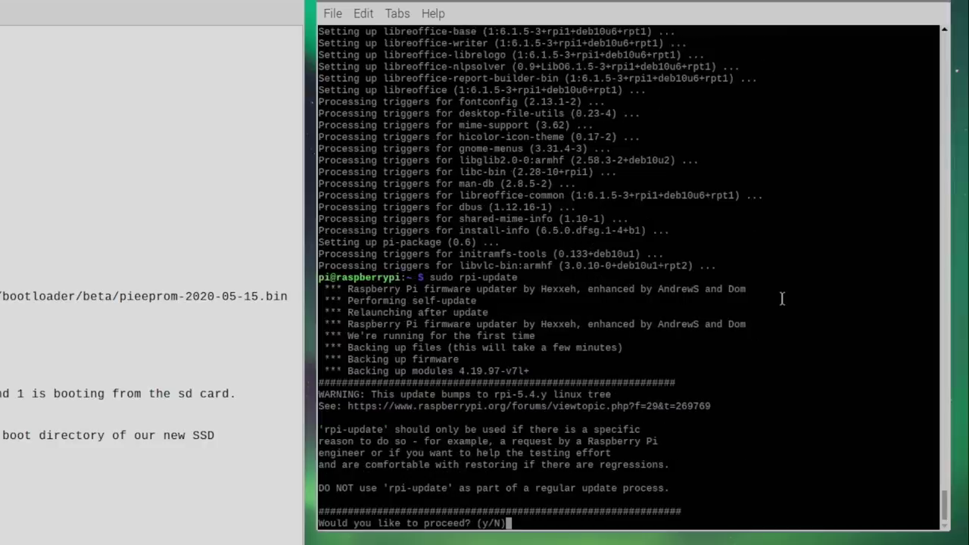
text(ypi:~ $ )
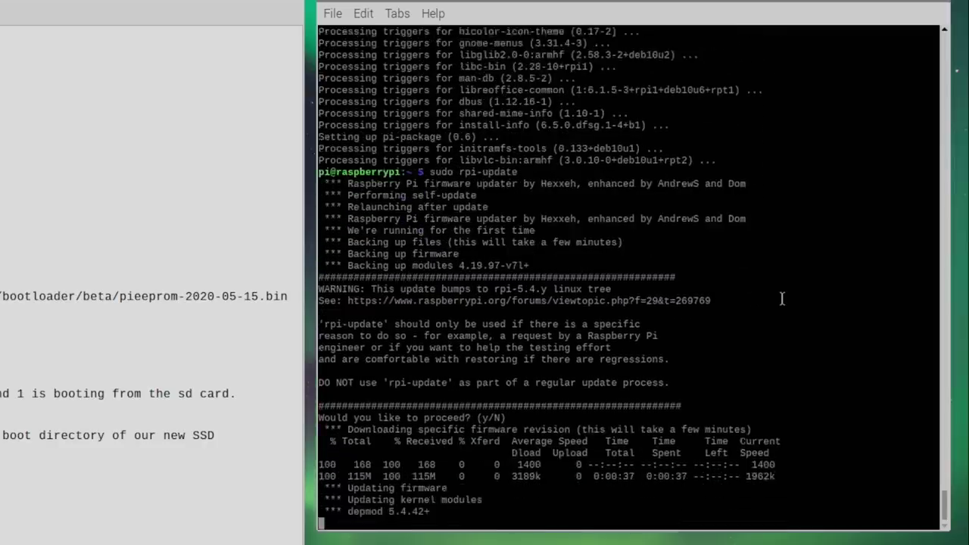
text(sudo reboot)
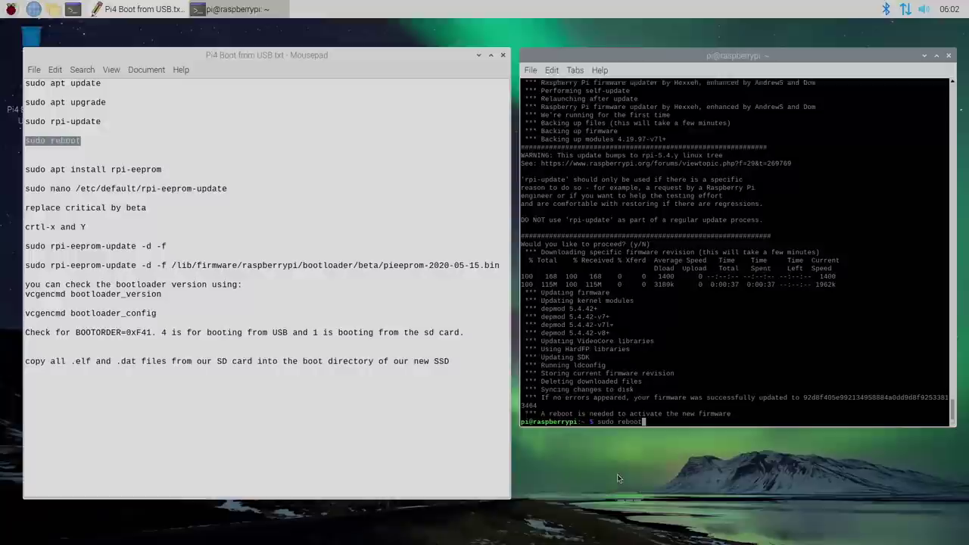
key(Return)
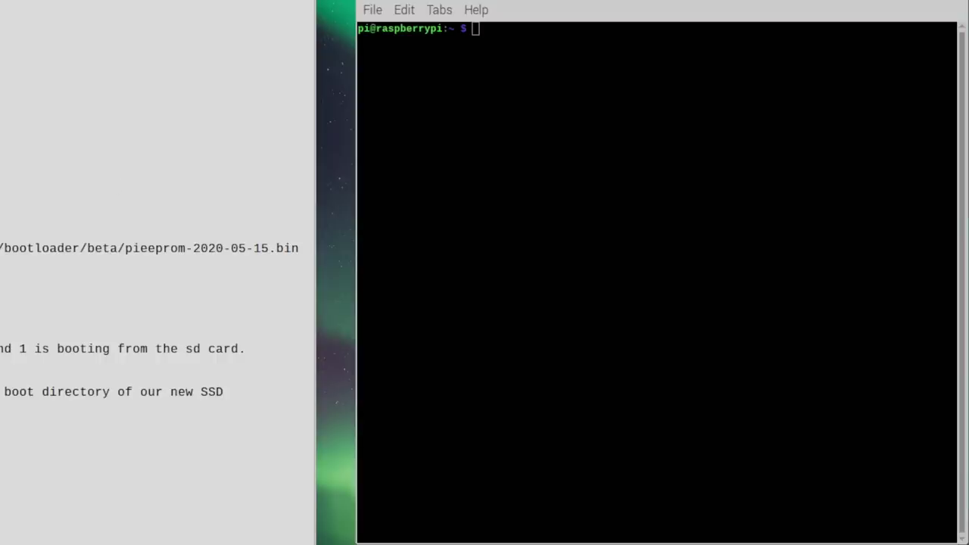
Step: Install rpi-eeprom (already newest, 7.0-1) and paste sudo nano /etc/default/rpi-eeprom-update
right_click(497, 39)
click(567, 121)
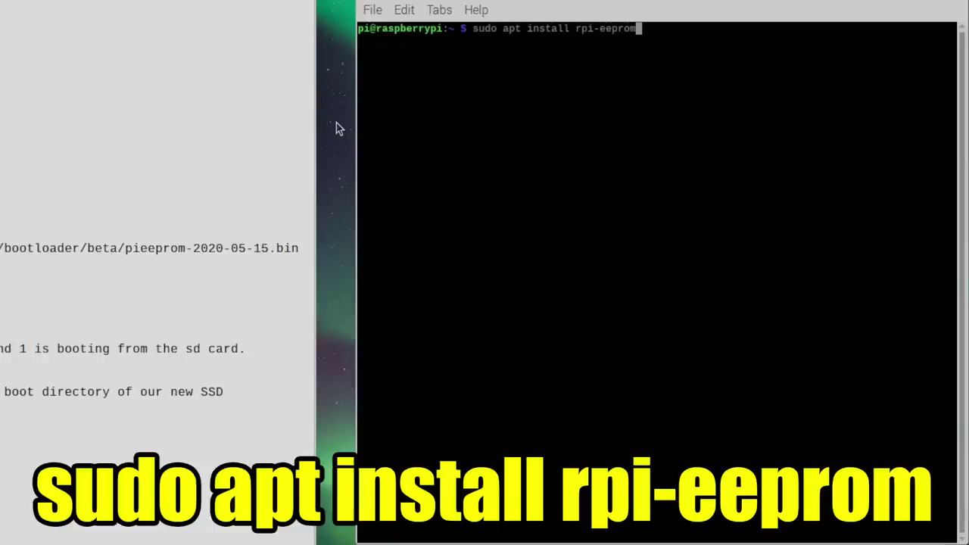
key(Return)
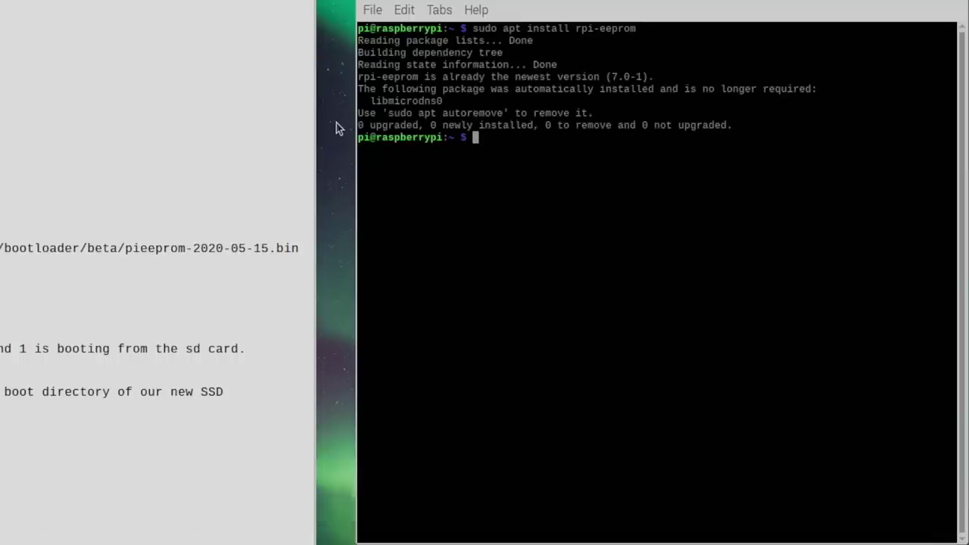
right_click(500, 146)
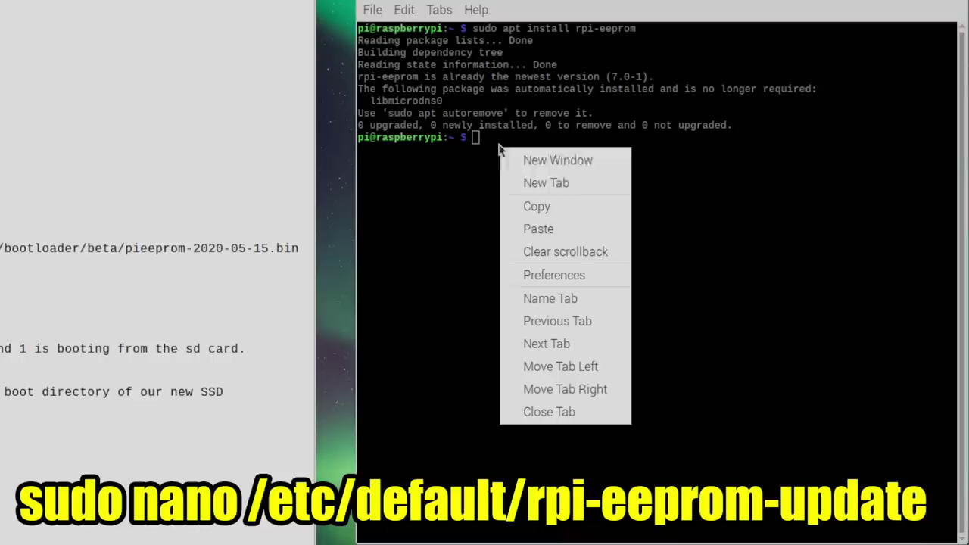
click(546, 227)
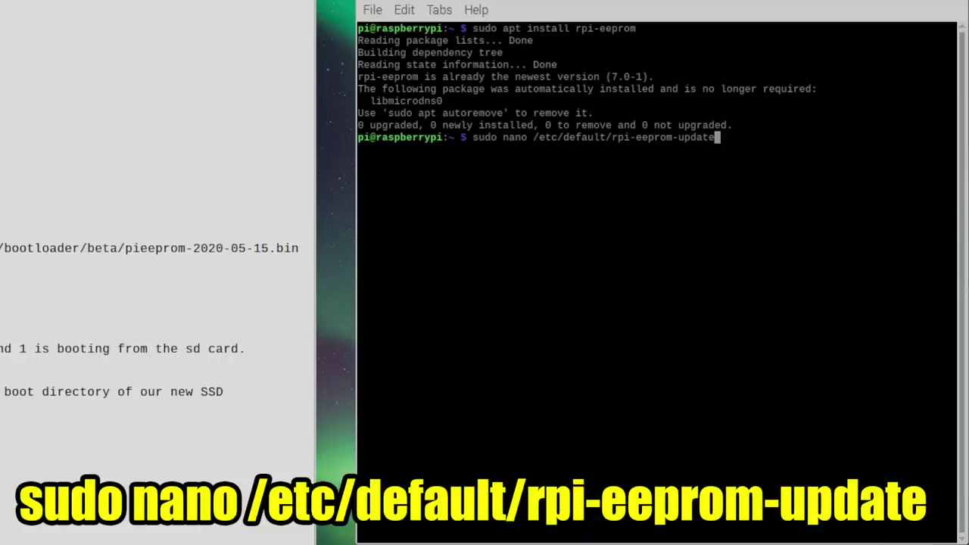
Step: Open /etc/default/rpi-eeprom-update in nano, replace critical with beta, and save the file
key(Return)
key(Right)
key(Right)
key(Right)
key(Right)
key(Right)
key(Right)
key(Right)
key(Right)
key(Right)
key(Right)
key(Right)
key(Right)
key(Right)
key(Right)
key(Right)
key(Right)
key(Right)
key(Right)
key(Right)
key(Right)
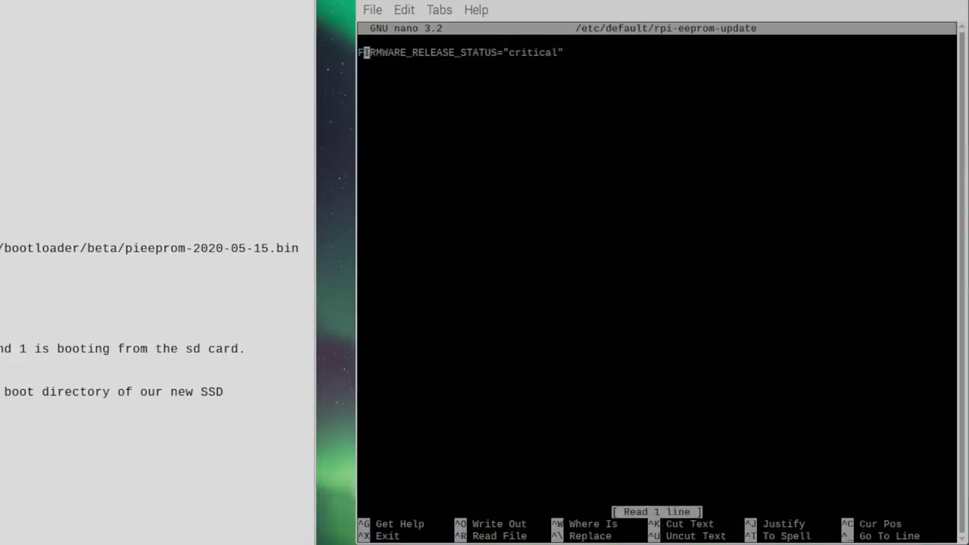
key(Right)
key(Right)
key(Right)
key(Right)
key(Right)
key(Right)
key(Right)
key(Right)
key(Right)
key(Right)
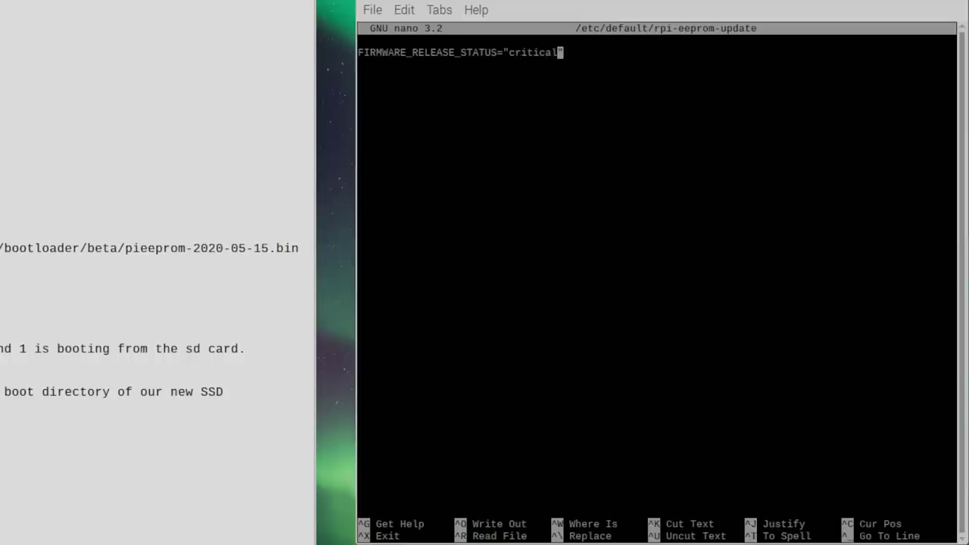
key(BackSpace)
key(BackSpace)
key(BackSpace)
key(BackSpace)
key(BackSpace)
key(BackSpace)
key(BackSpace)
key(BackSpace)
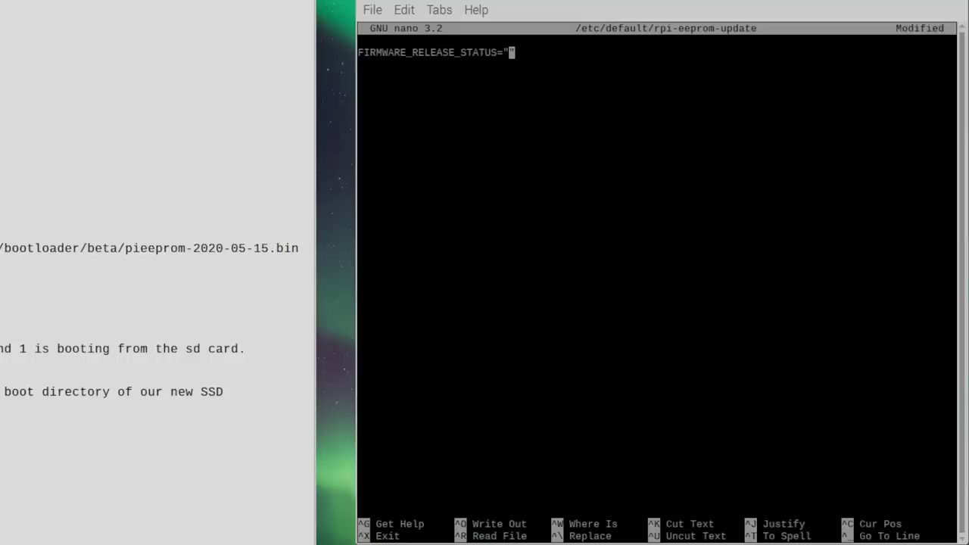
text(beta)
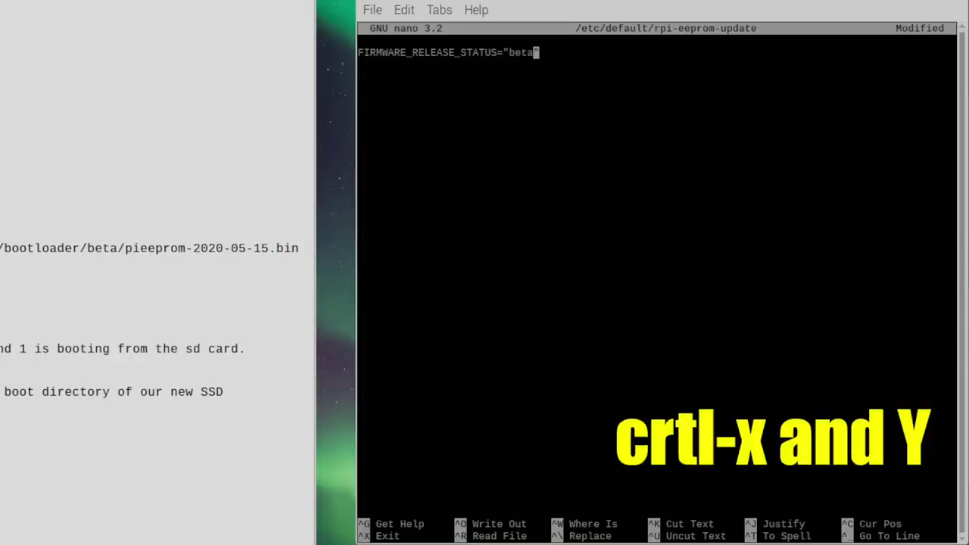
key(ctrl+x)
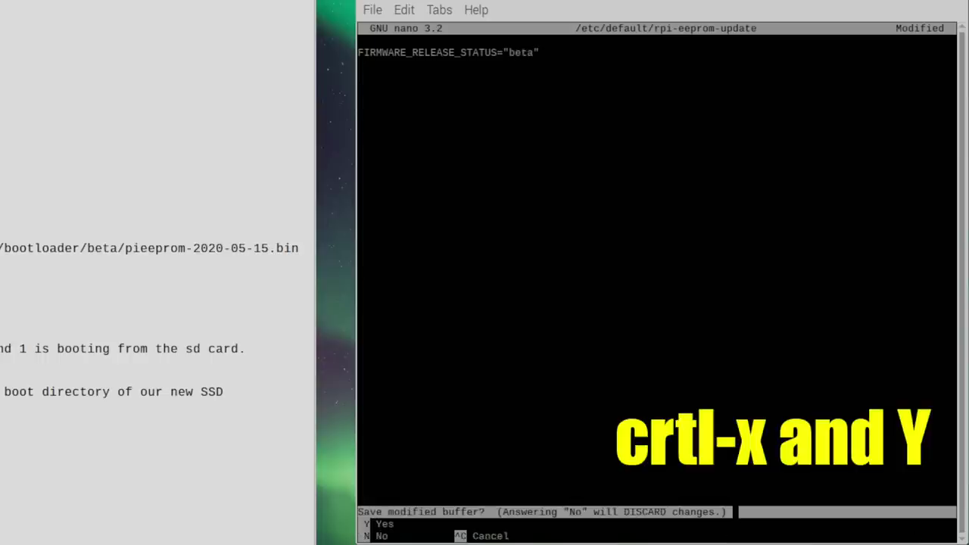
key(y)
key(Return)
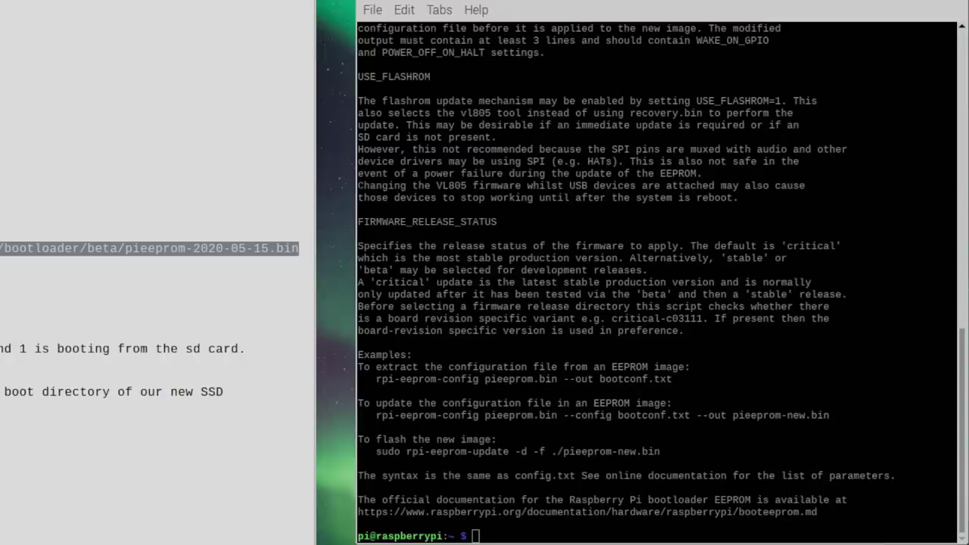
Step: Flash beta pieeprom-2020-05-15.bin with sudo rpi-eeprom-update -d -f, then enter sudo reboot
right_click(483, 532)
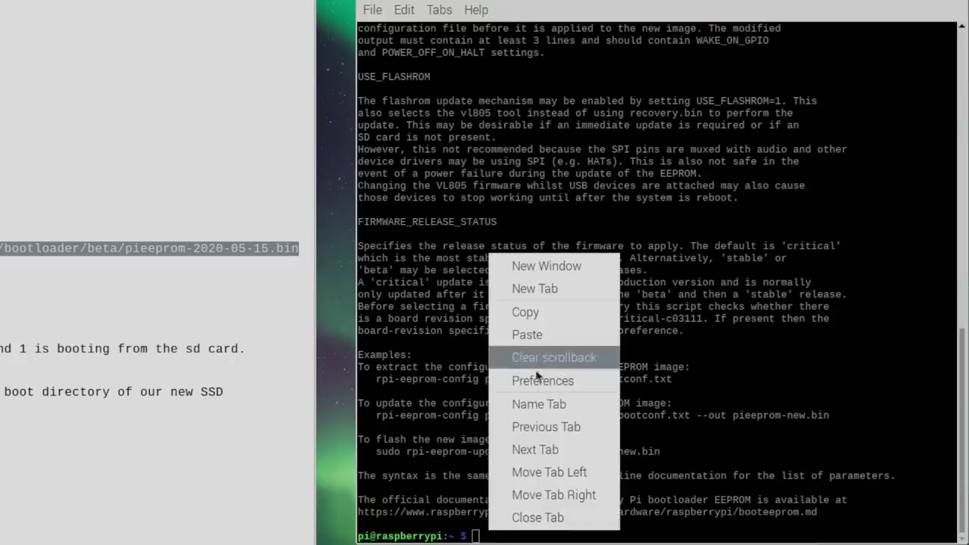
click(541, 329)
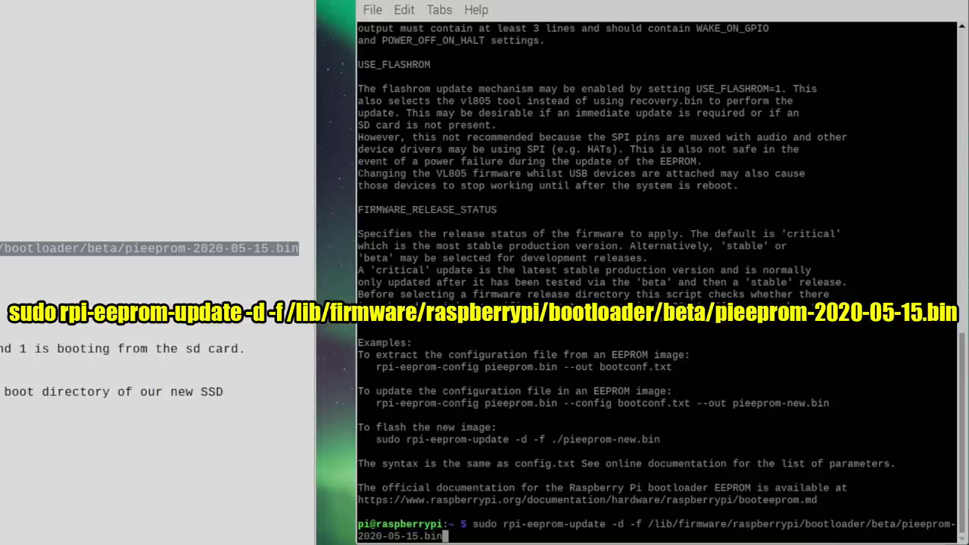
key(Return)
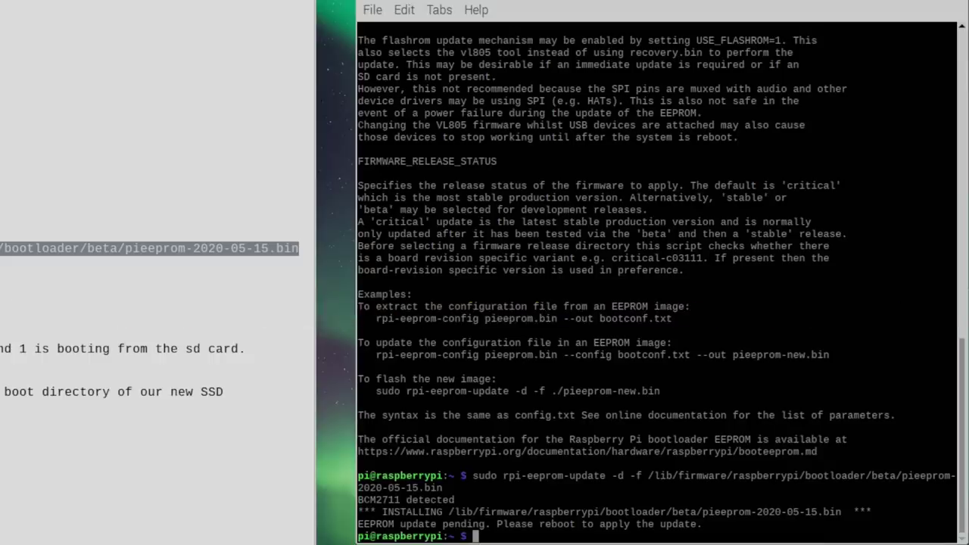
text(sudo reboot)
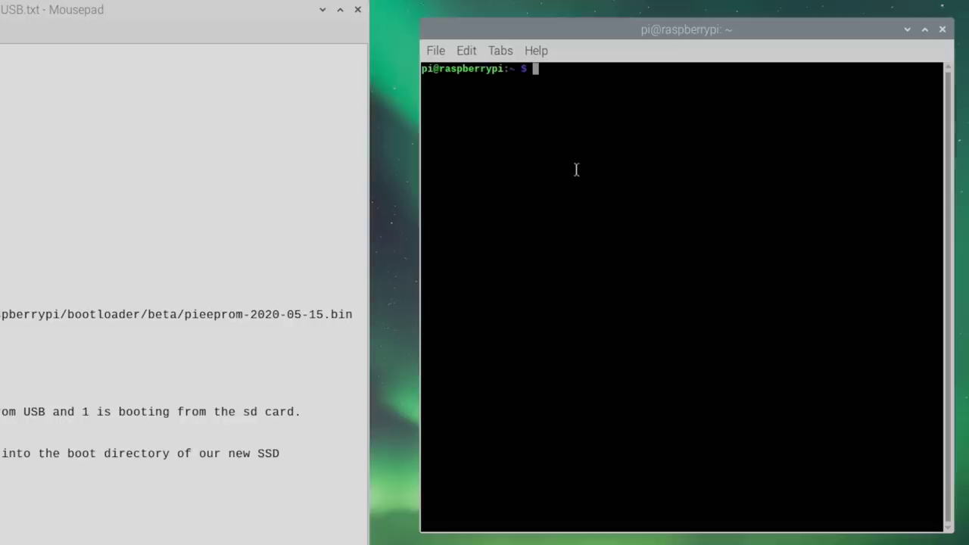
Step: Check the bootloader version shows May 15 2020, then return to the Mousepad notes
right_click(571, 80)
click(626, 159)
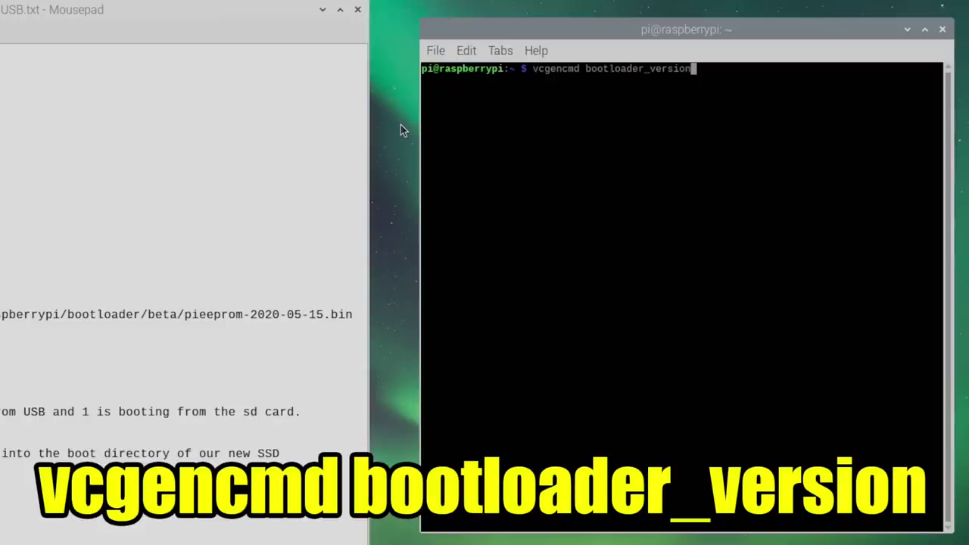
key(Return)
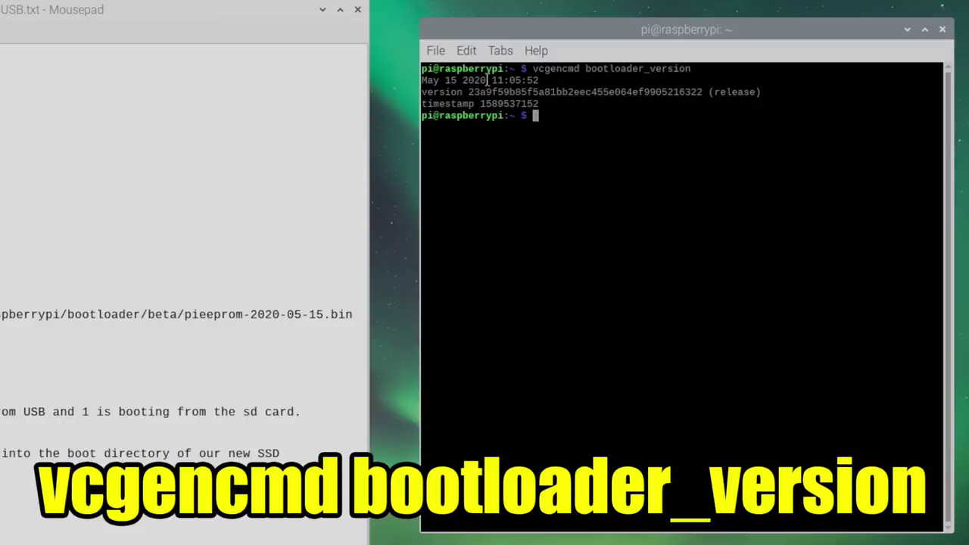
drag(487, 80, 417, 75)
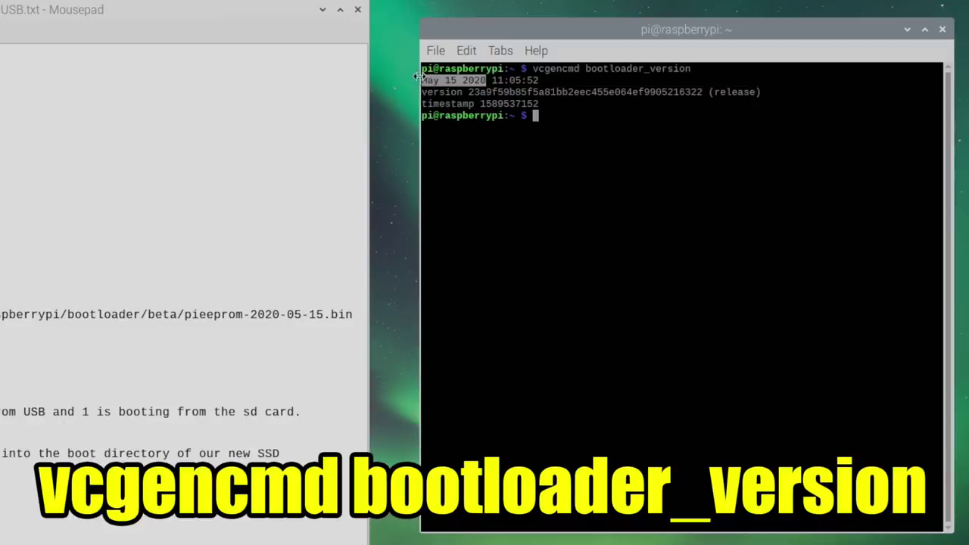
click(394, 102)
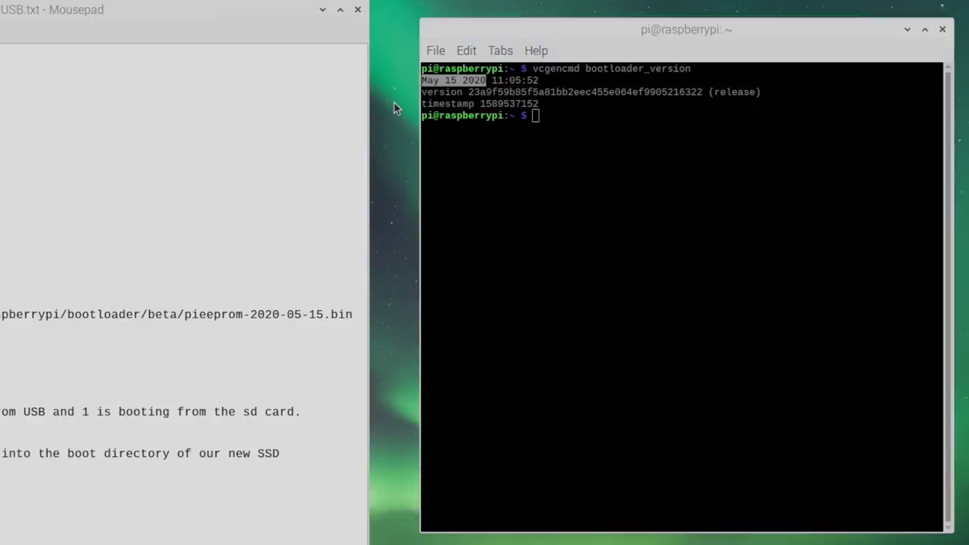
click(88, 369)
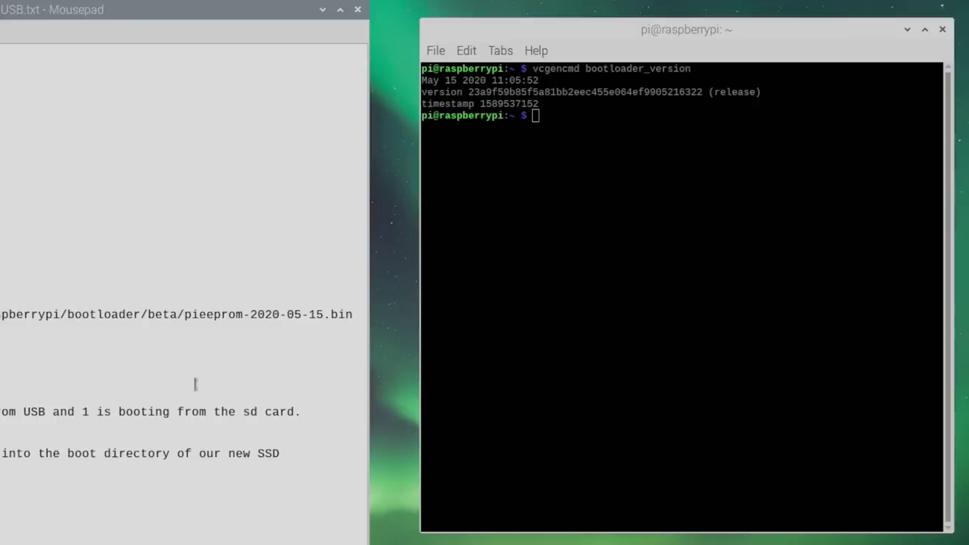
Step: Run vcgencmd bootloader_config, mark BOOT_ORDER=0xf41, and close the terminal and notes
right_click(580, 134)
click(621, 210)
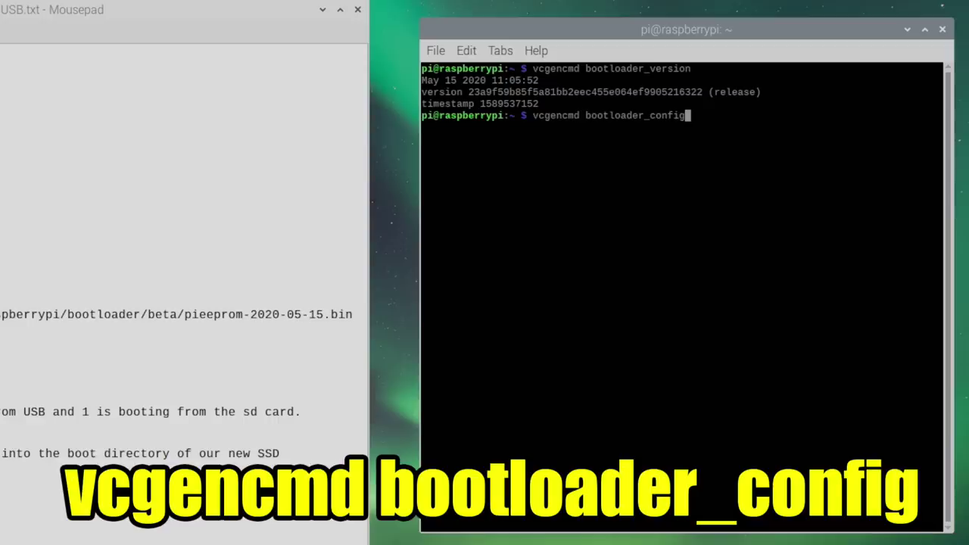
key(Return)
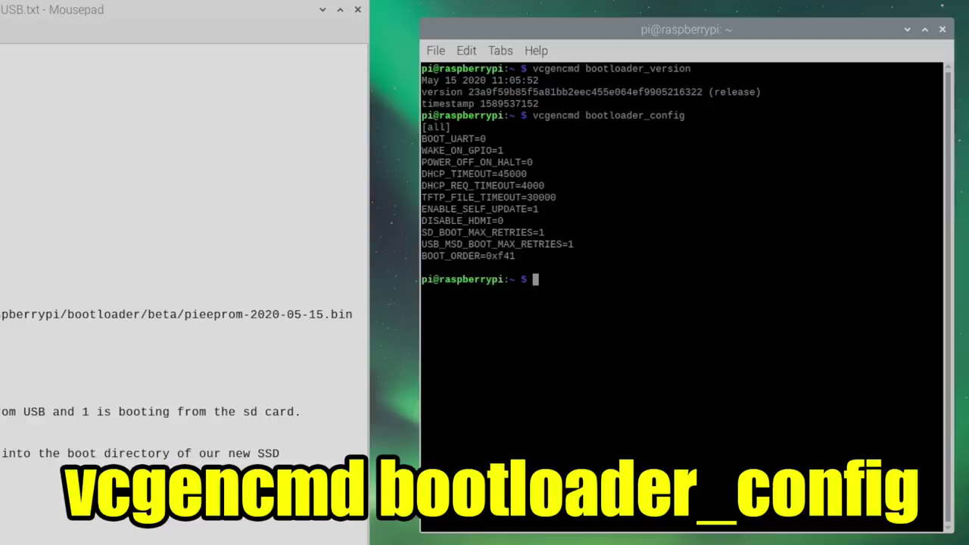
triple_click(522, 258)
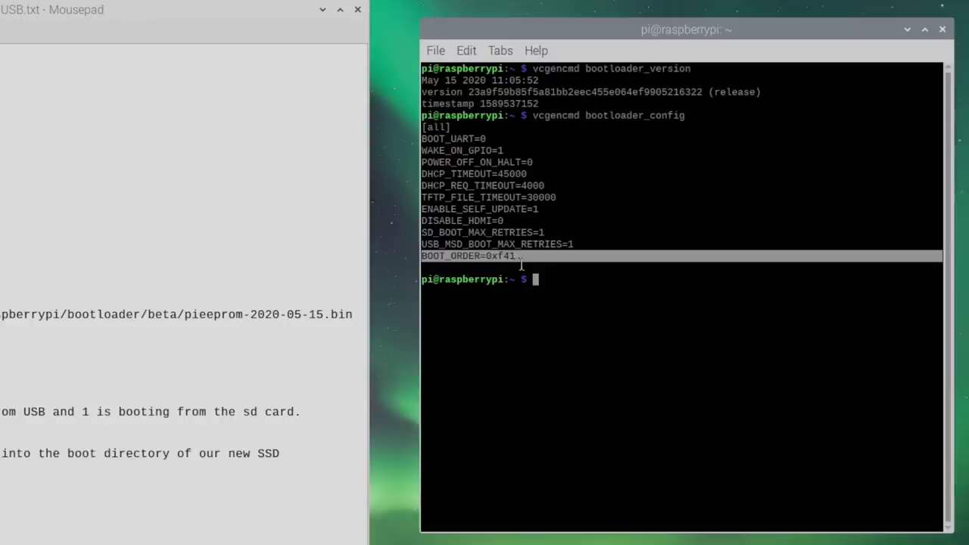
click(943, 29)
click(357, 9)
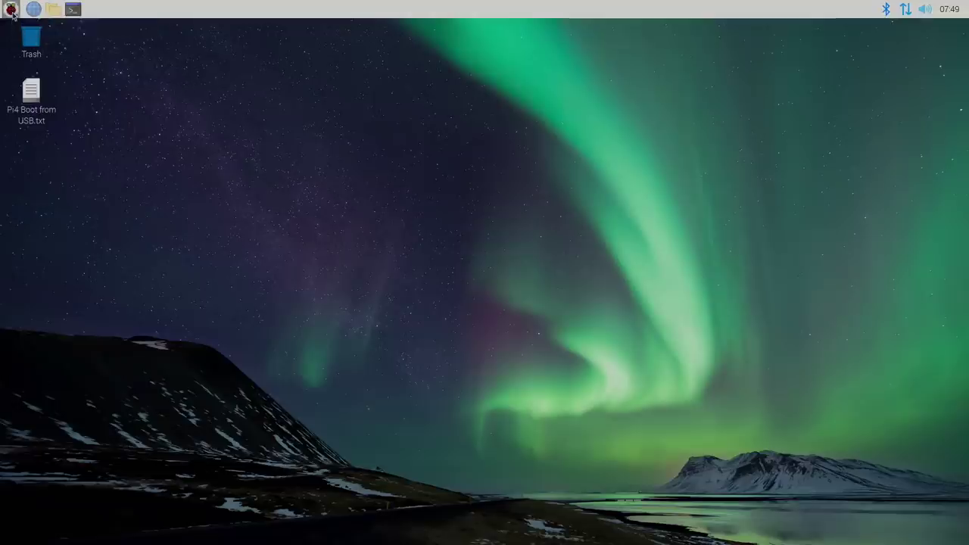
Step: Launch SD Card Copier from the Accessories menu and move its window up-left
click(9, 12)
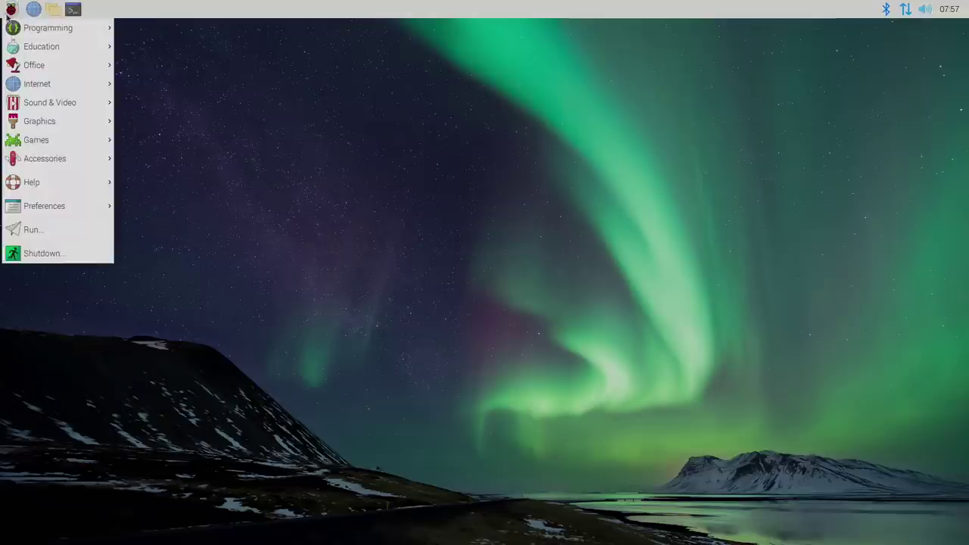
mouse_move(56, 158)
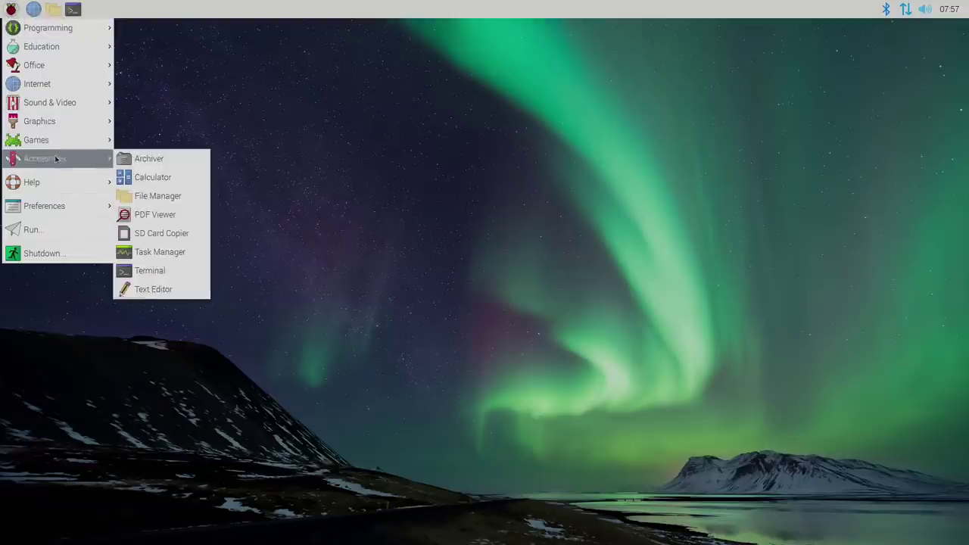
click(174, 234)
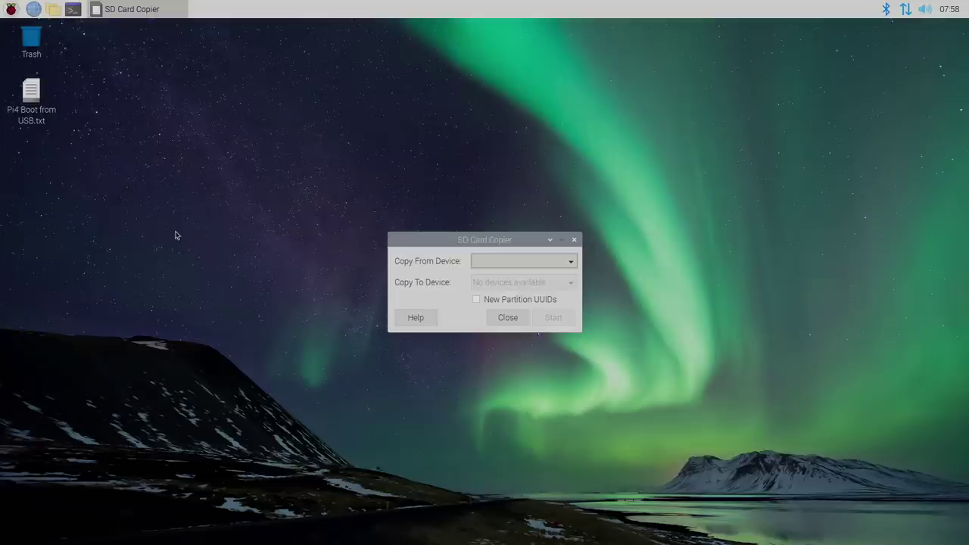
drag(451, 248, 407, 117)
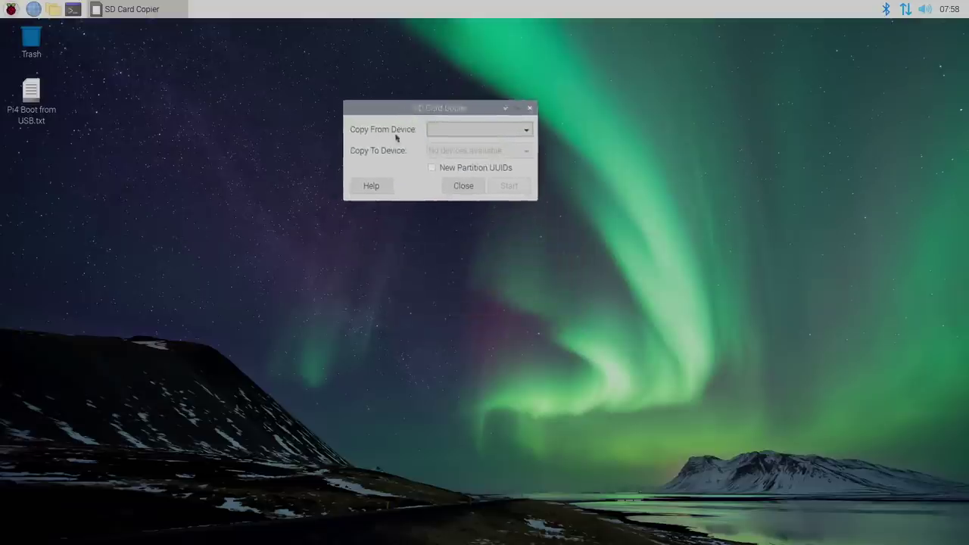
Step: Choose SPCC (/dev/mmcblk0) as source and JMicron Generic (/dev/sda) as target
click(526, 135)
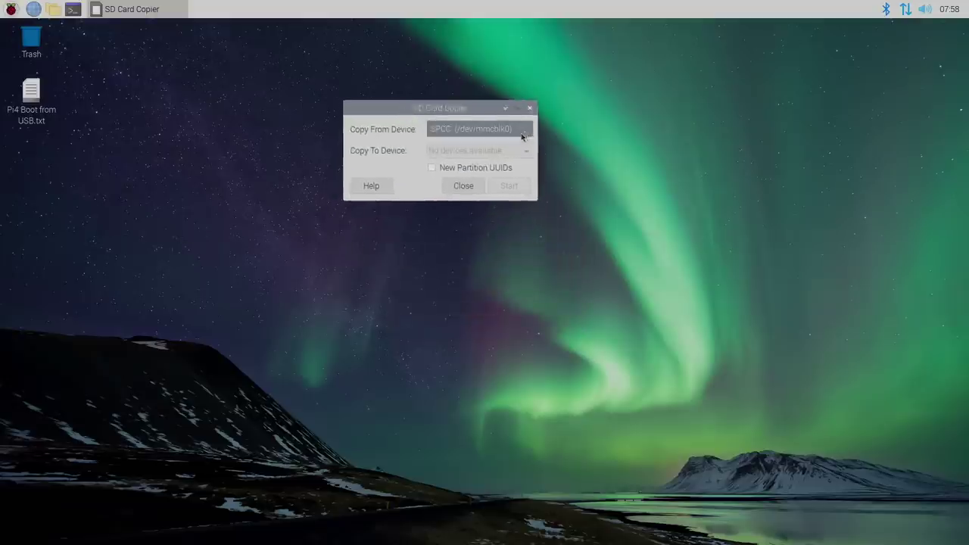
click(454, 137)
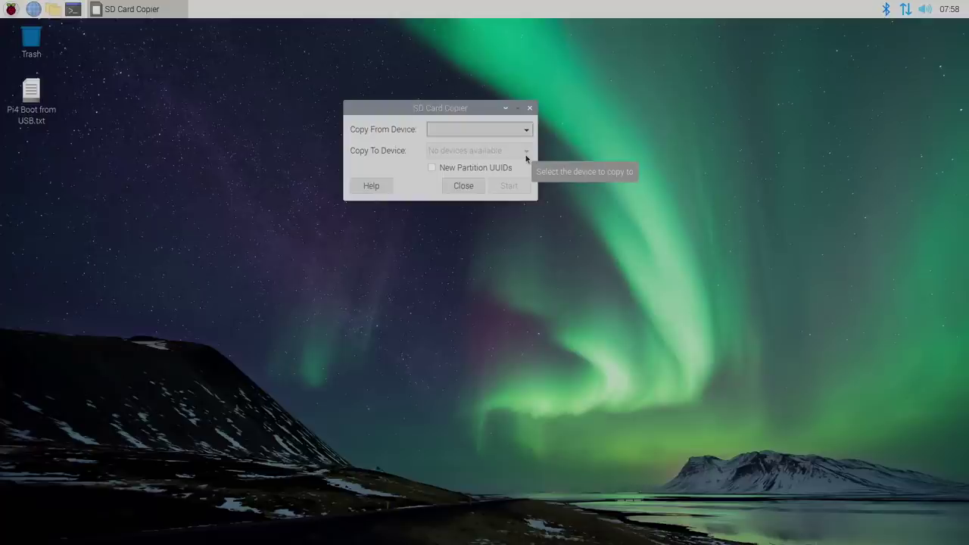
click(480, 130)
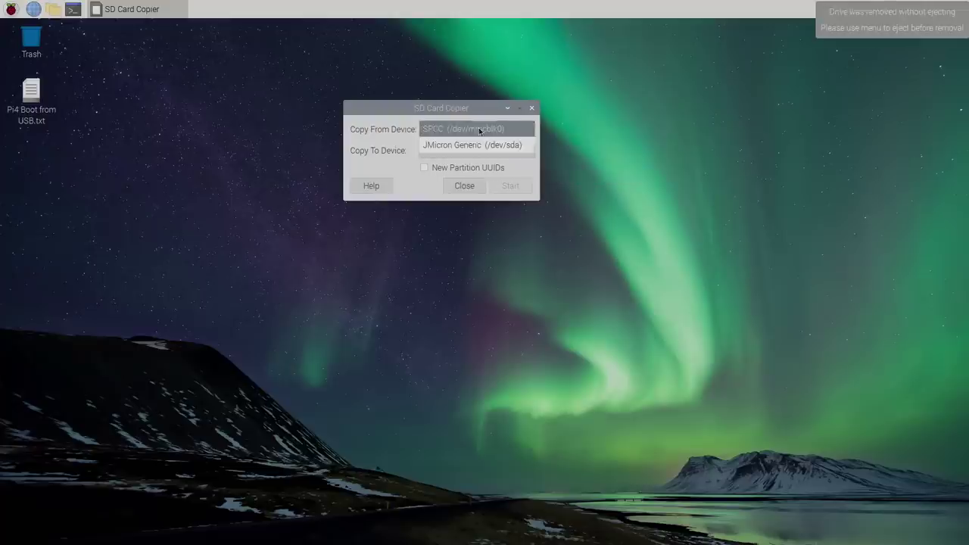
click(475, 130)
click(493, 150)
click(496, 153)
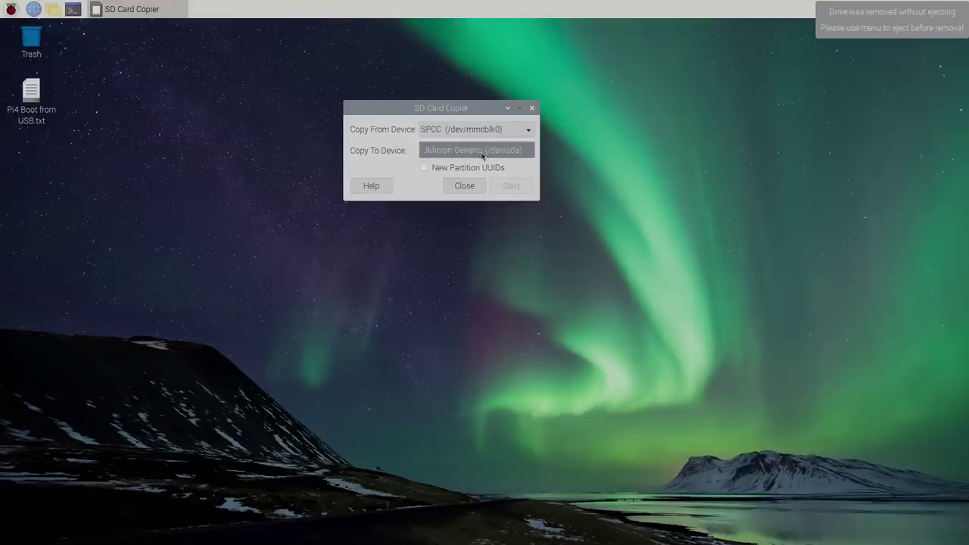
click(482, 155)
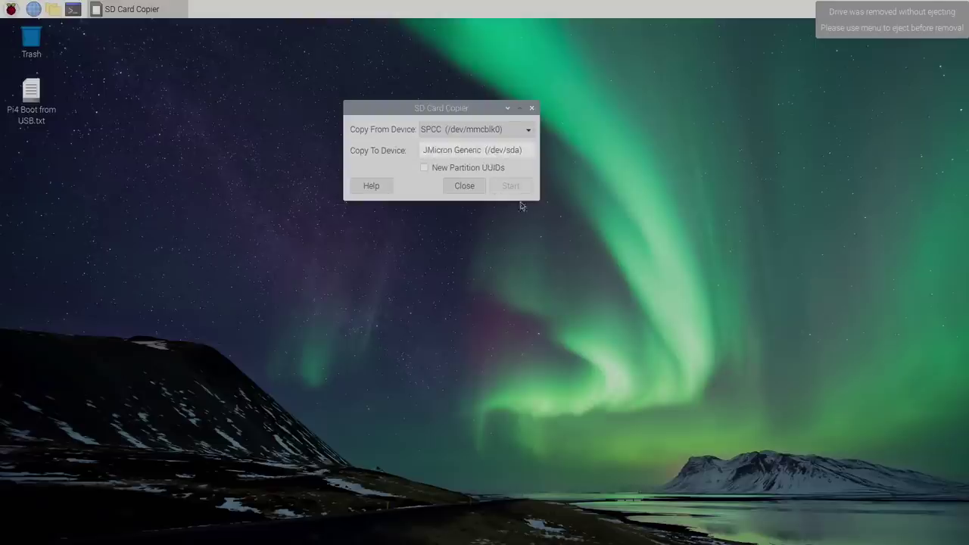
click(520, 151)
click(518, 154)
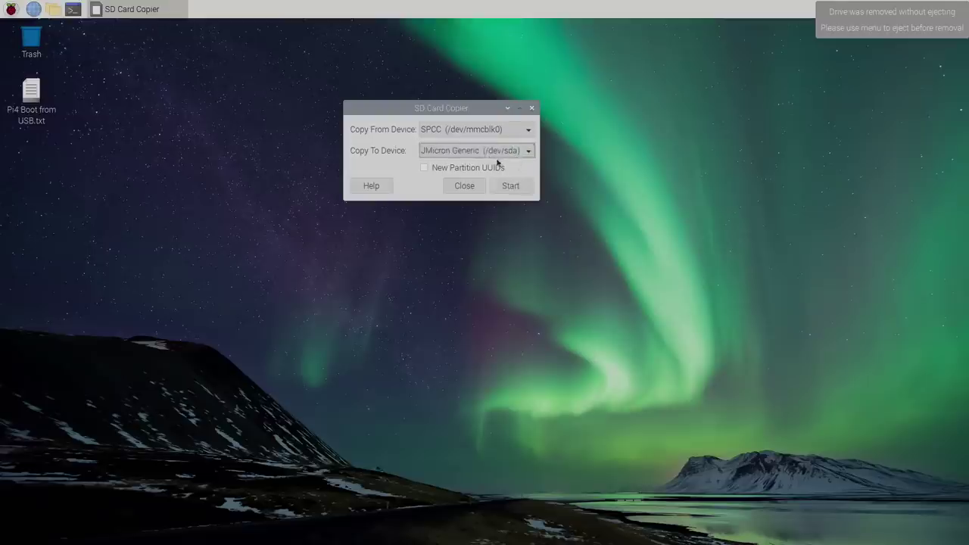
Step: Start the copy, accept erasing JMicron Generic, dismiss Copy complete, and close the copier
click(519, 188)
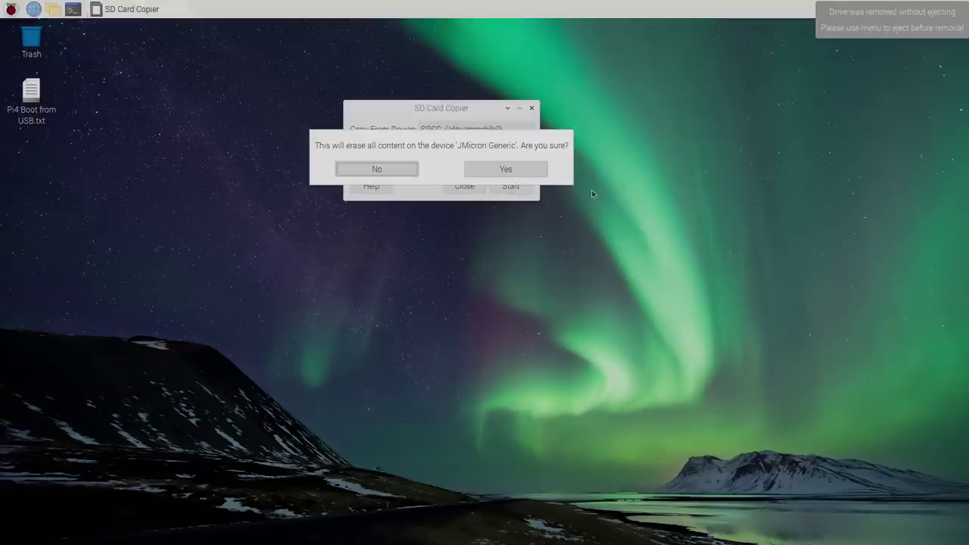
click(528, 170)
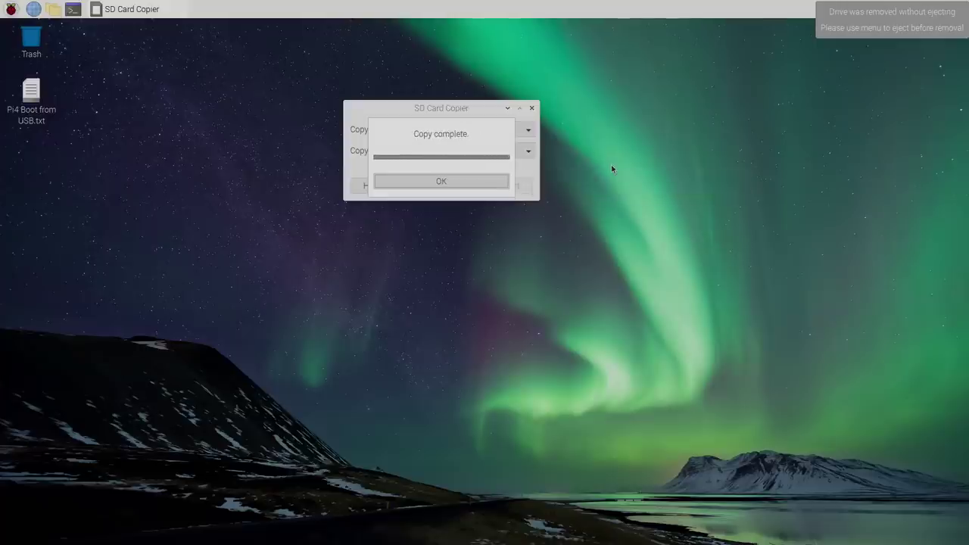
click(418, 184)
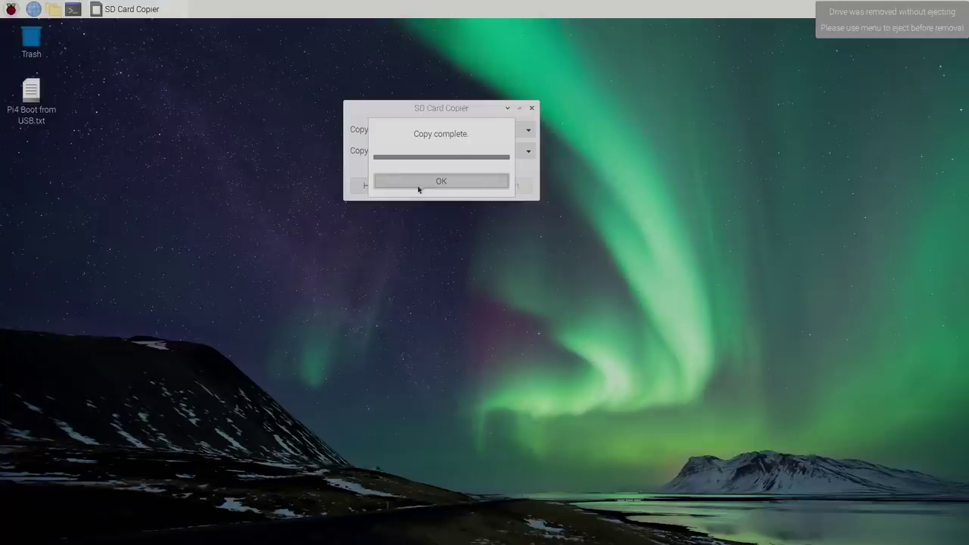
click(531, 109)
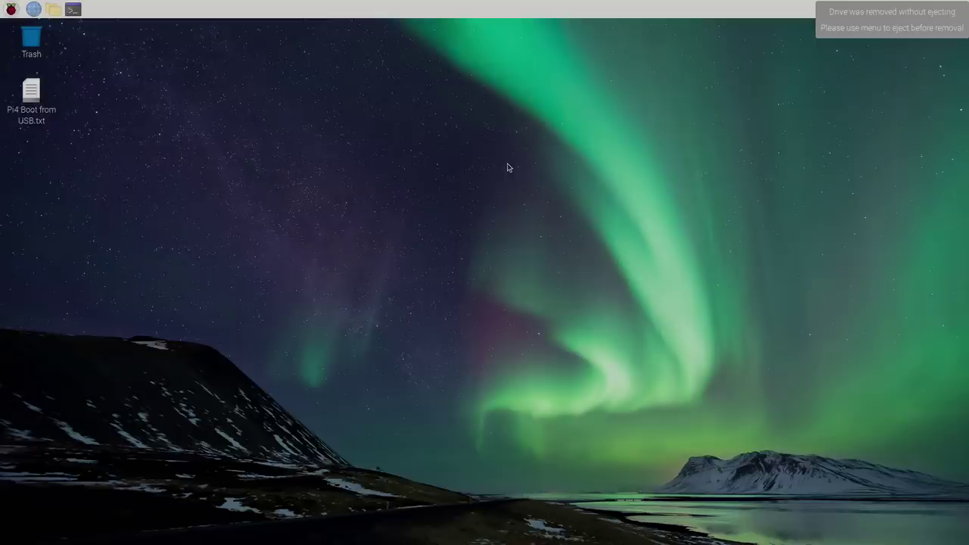
Step: Choose Shutdown from the Raspberry menu to reboot the Pi from the USB SSD
click(8, 8)
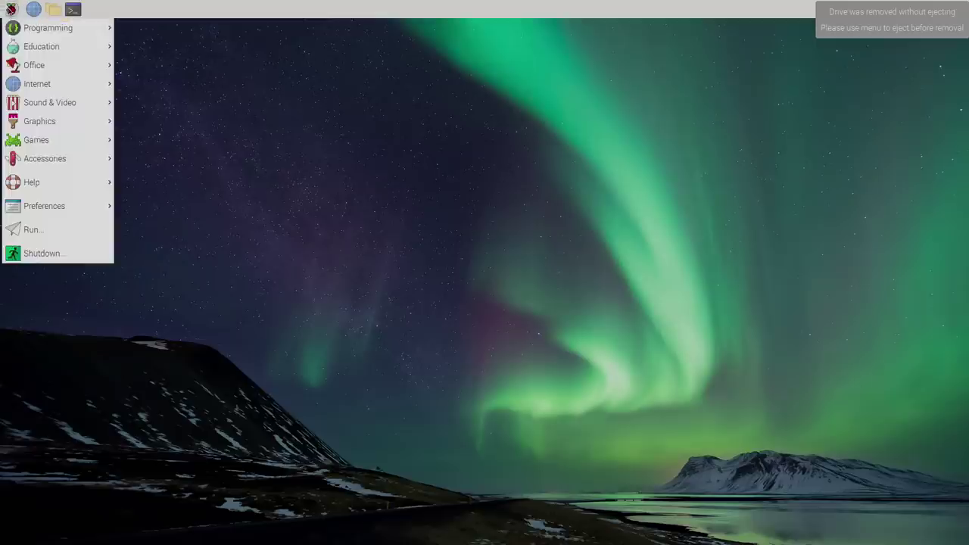
click(59, 254)
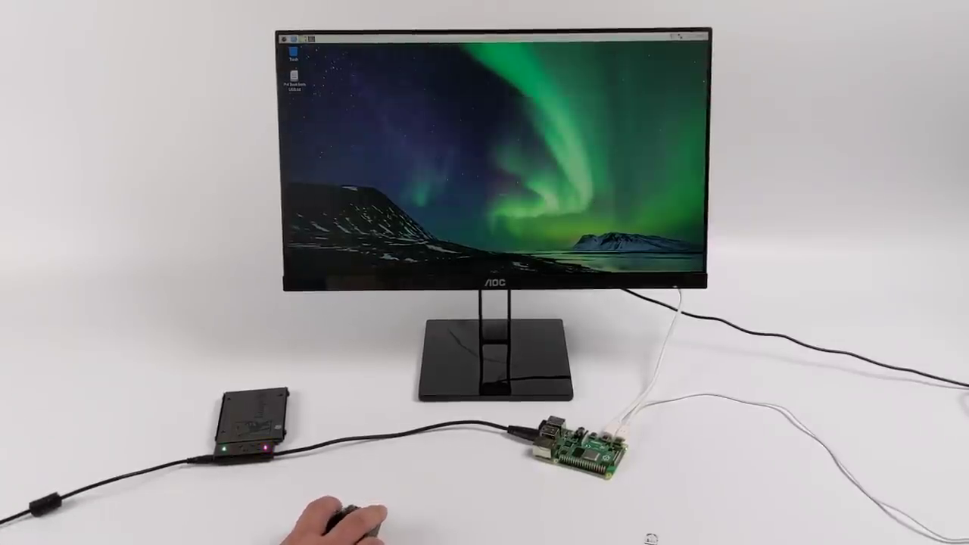
Step: Open and close the File Manager, then open and dismiss the Raspberry applications menu
click(303, 37)
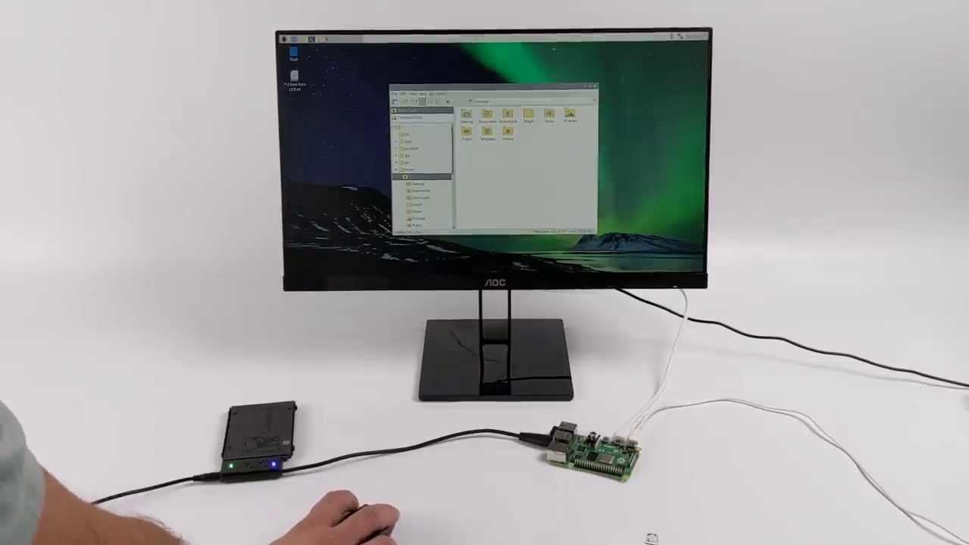
click(594, 88)
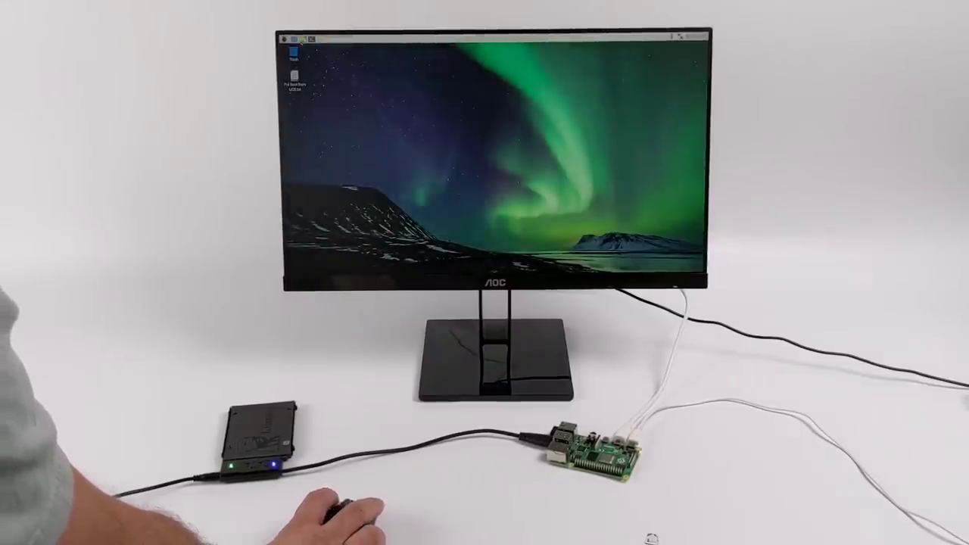
click(284, 38)
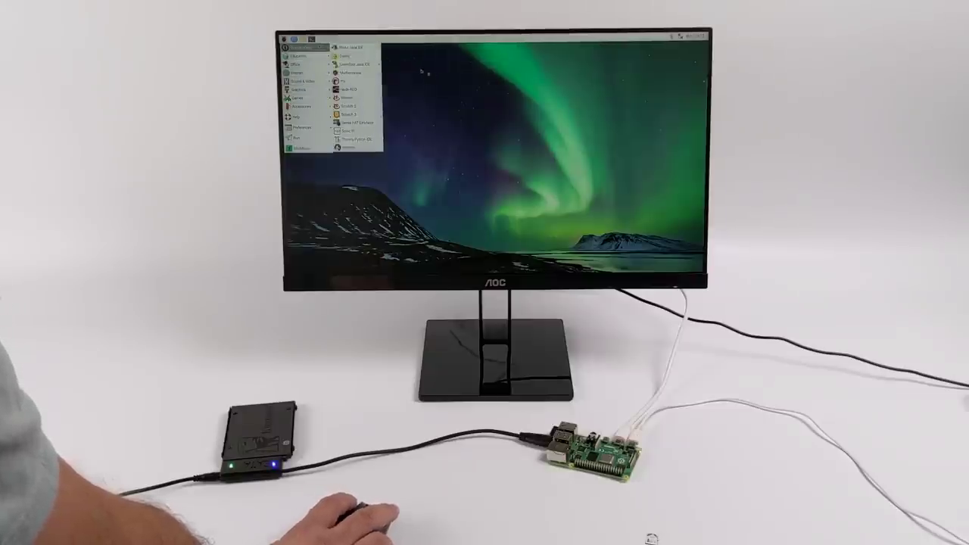
click(363, 90)
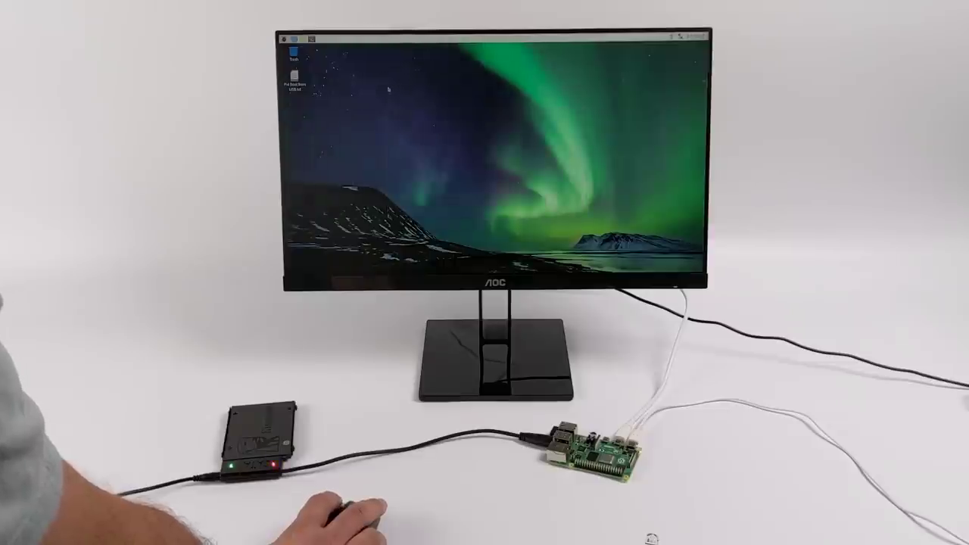